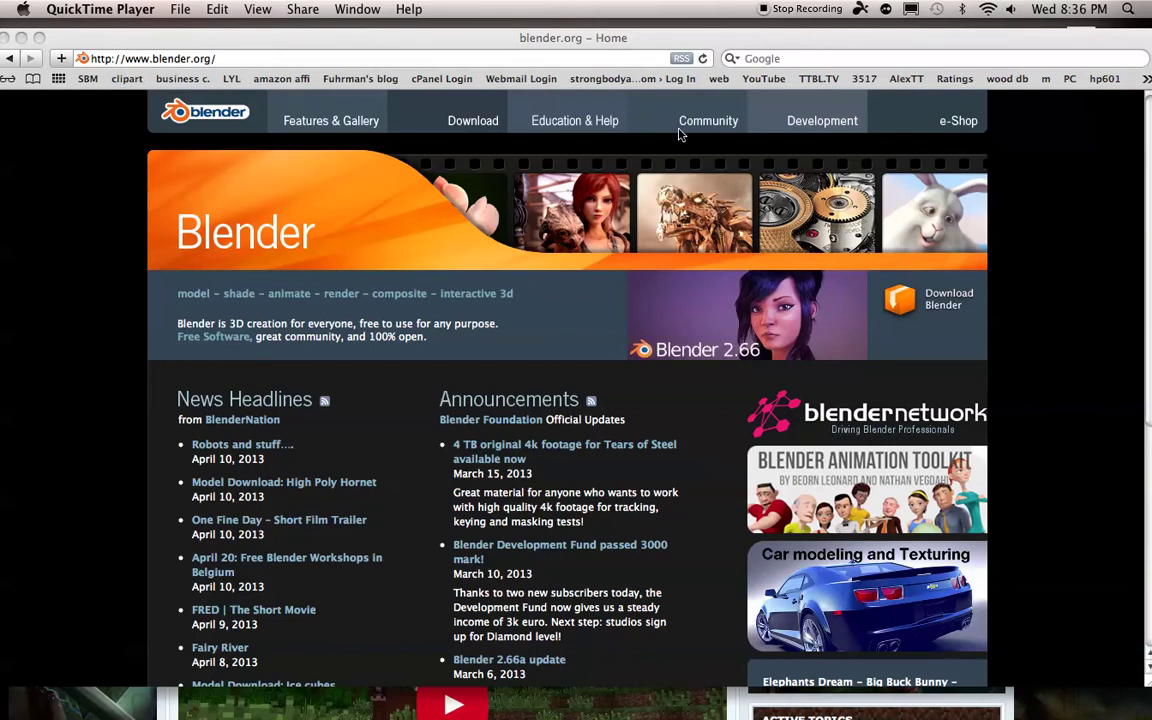
# Open the Blender website's download page and look over the Blender 2.66a installers.
pyautogui.click(470, 121)
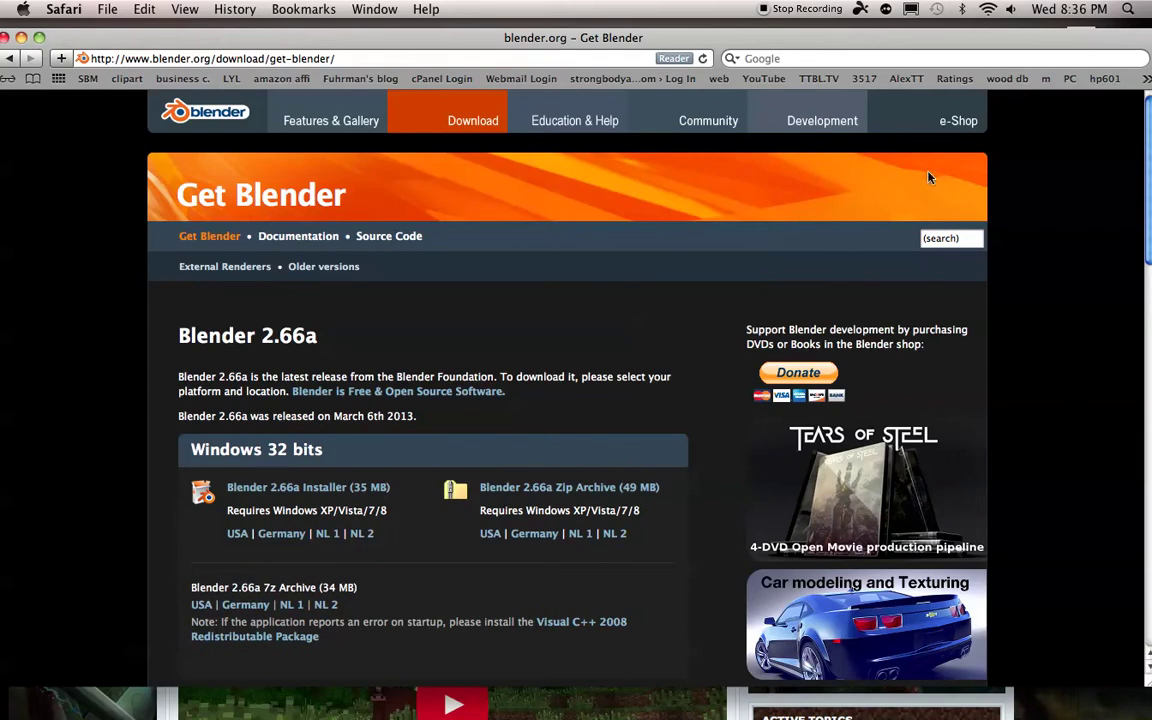
pyautogui.scroll(-5, 1130, 150)
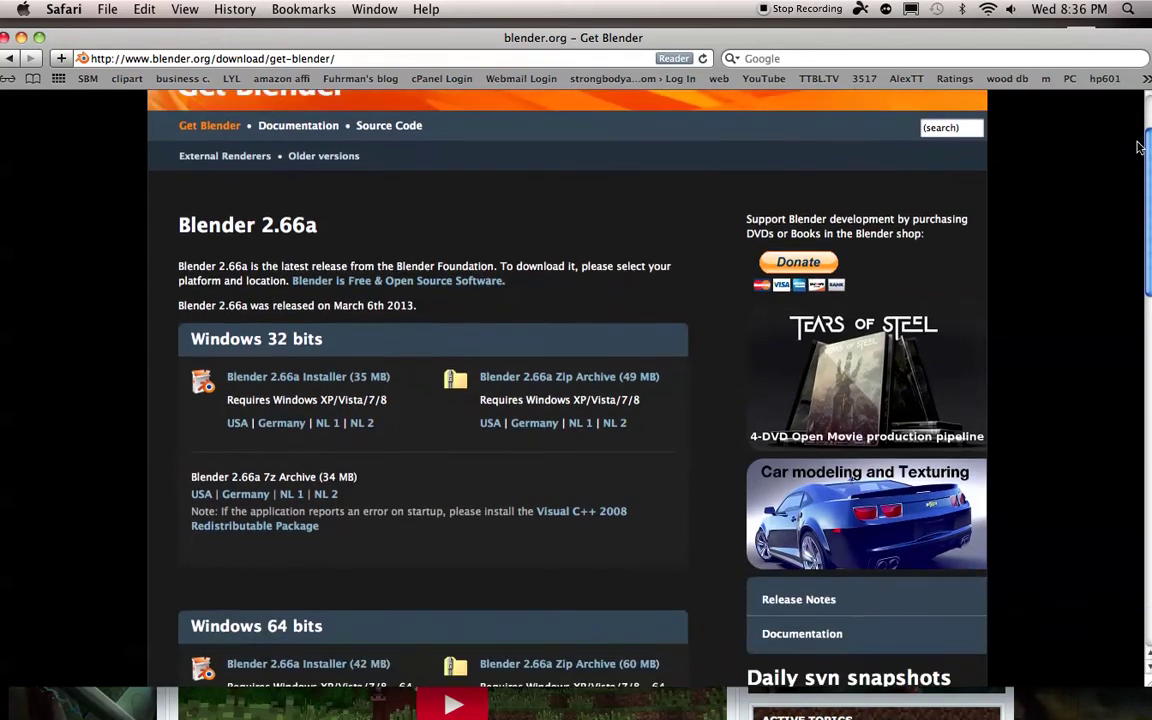
pyautogui.scroll(5, 1120, 180)
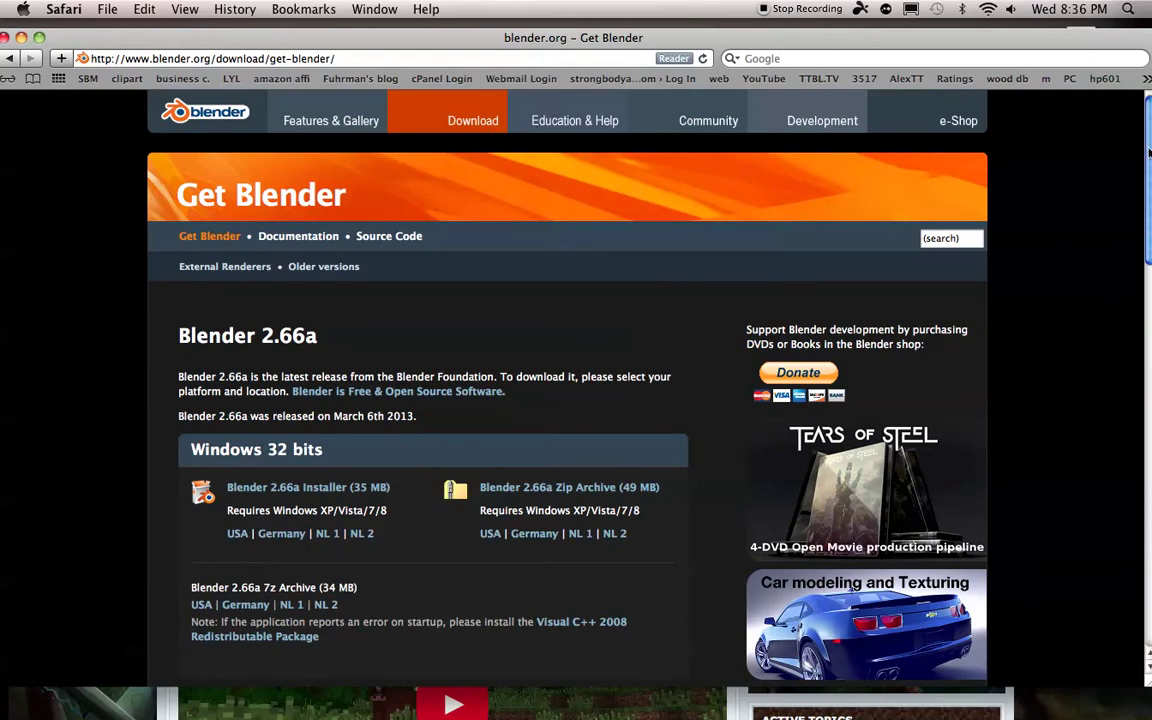
# Bring the Minecraft Forum browser window forward to view its home page and return to the Get Blender window.
pyautogui.moveTo(1149, 152); pyautogui.dragTo(1148, 60)
pyautogui.moveTo(205, 37); pyautogui.dragTo(277, 35)
pyautogui.moveTo(163, 40); pyautogui.dragTo(192, 74)
pyautogui.click(200, 60)
pyautogui.moveTo(267, 77); pyautogui.dragTo(292, 44)
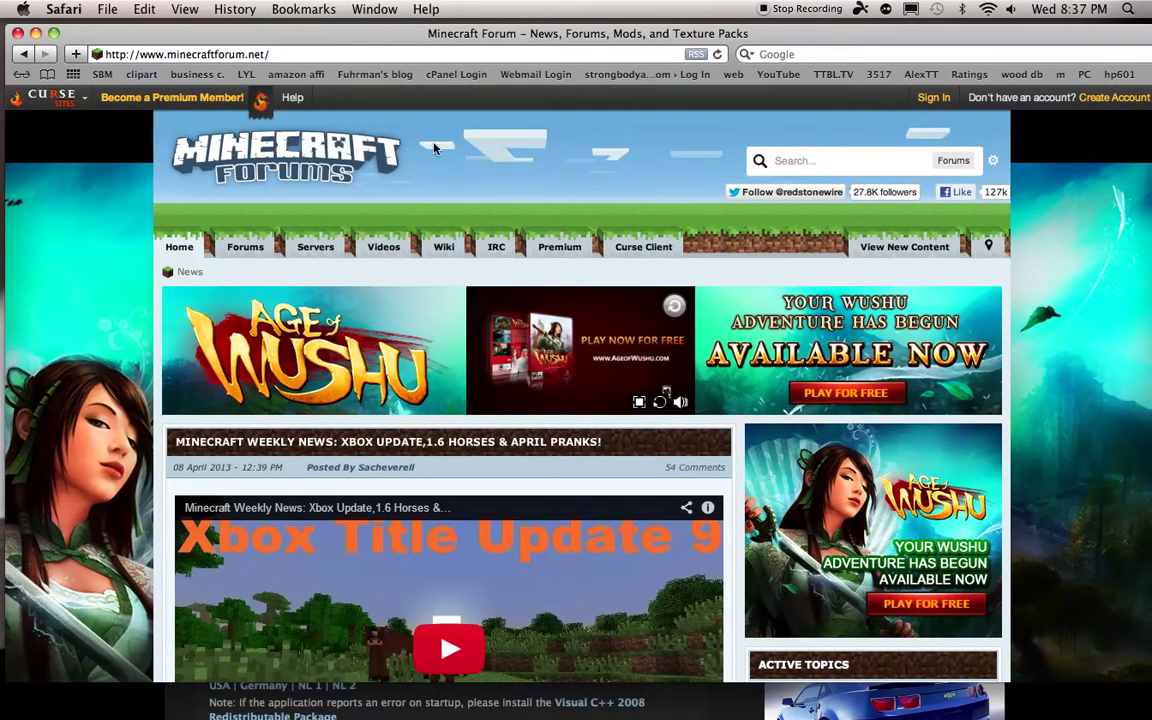
pyautogui.moveTo(514, 38)
pyautogui.mouseDown()
pyautogui.moveTo(492, 31)
pyautogui.moveTo(503, 27)
pyautogui.mouseUp()
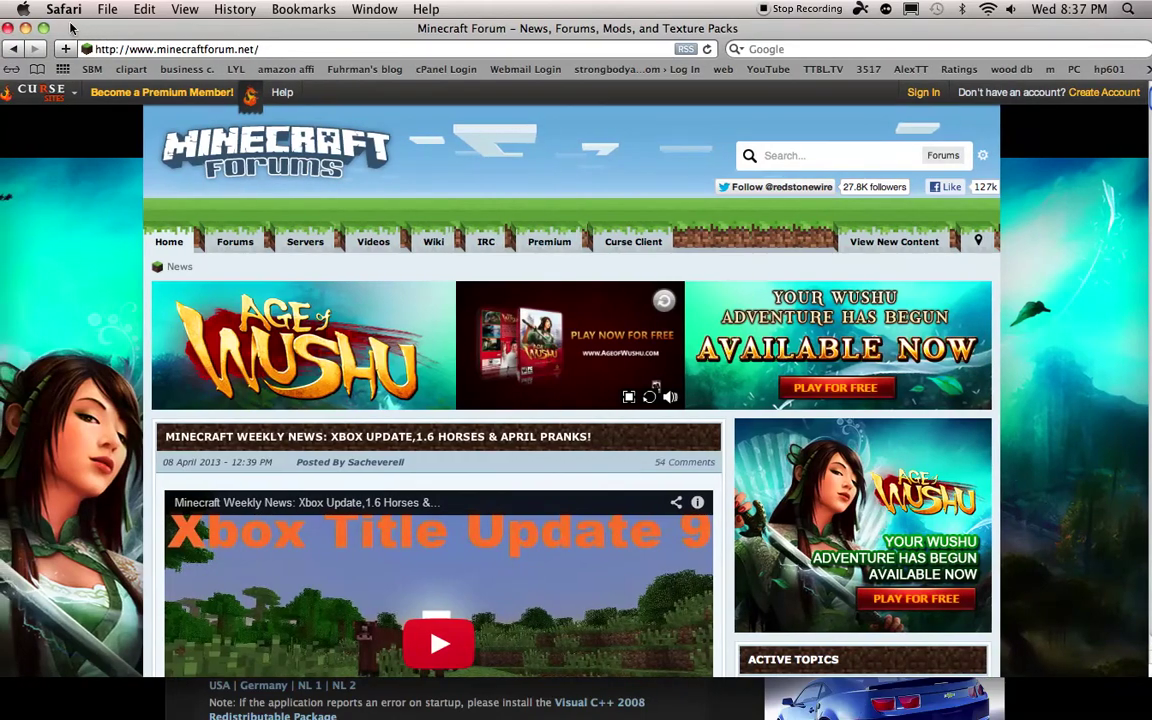
pyautogui.moveTo(60, 28); pyautogui.dragTo(76, 161)
pyautogui.moveTo(128, 120); pyautogui.dragTo(108, 30)
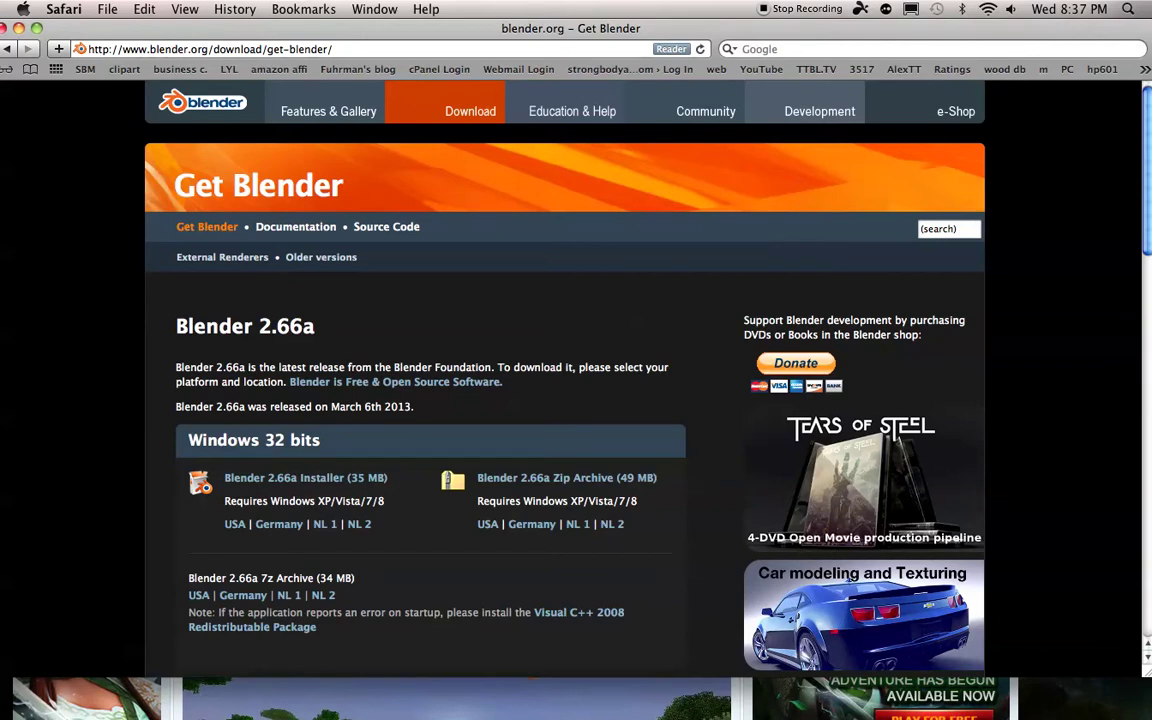
# Switch to Blender, dismiss the splash screen and close the window with the default cube scene.
pyautogui.press('super+Tab')
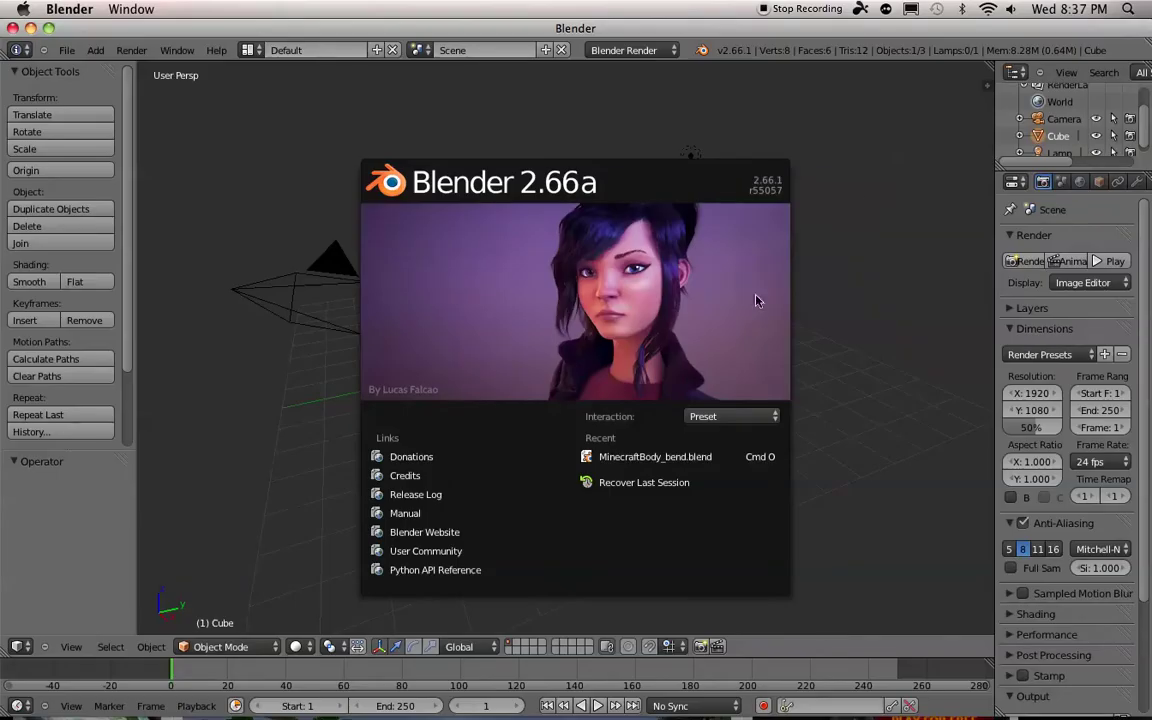
pyautogui.click(517, 317)
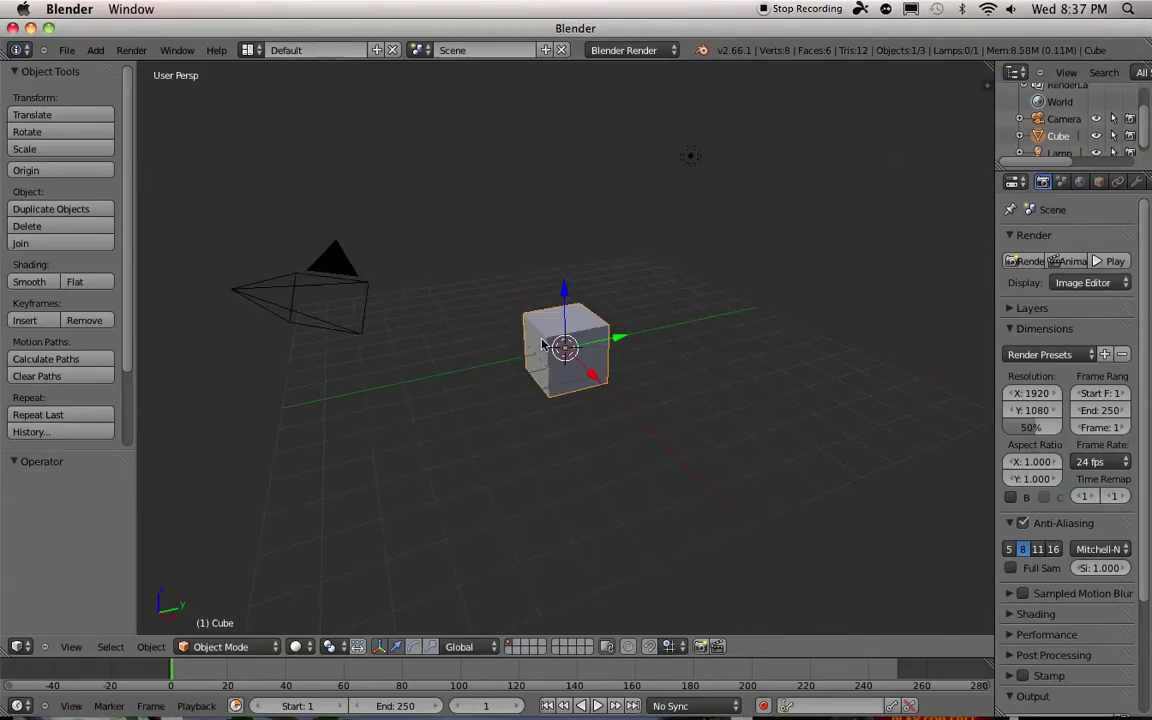
pyautogui.press('g')
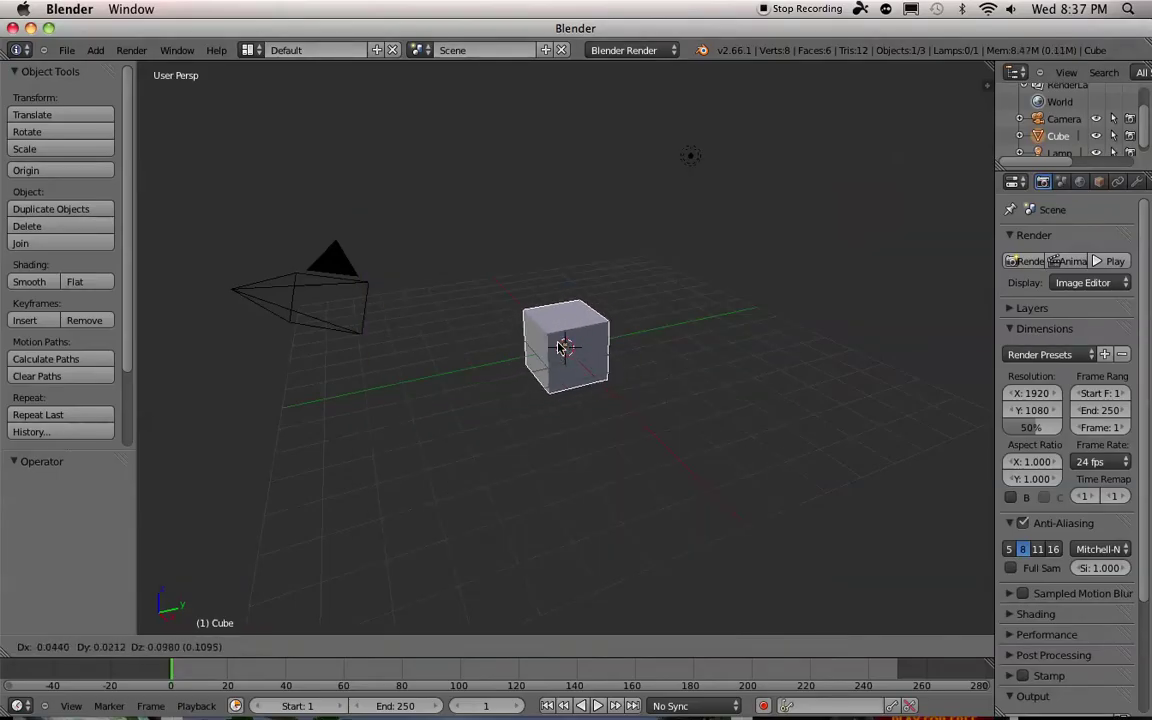
pyautogui.click(563, 348)
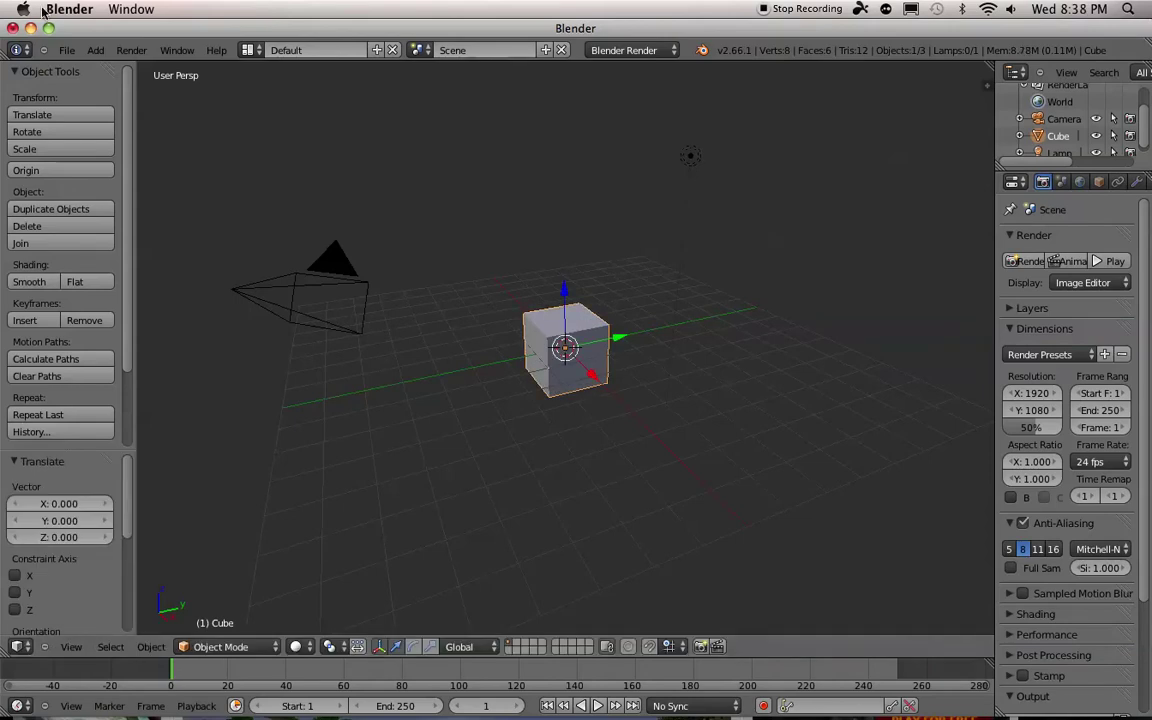
pyautogui.click(12, 29)
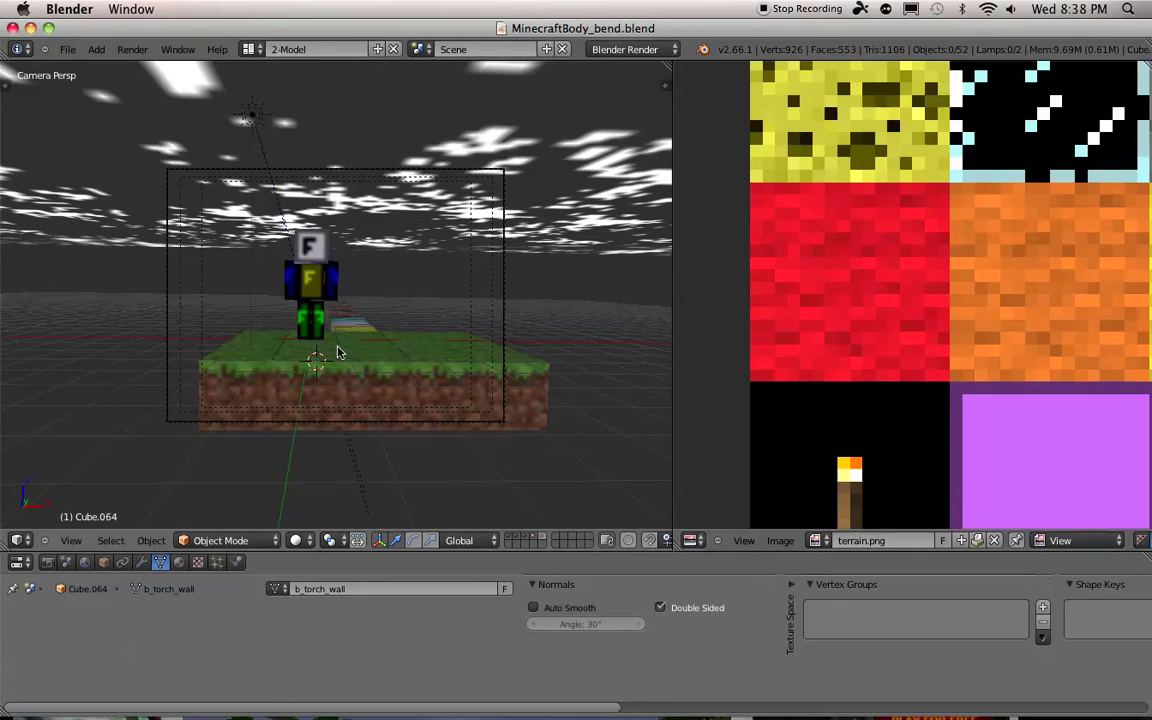
# Examine the Minecraft character standing on the grass platform in the 3D view, from afar and close up.
pyautogui.scroll(3, 337, 352)
pyautogui.scroll(-3, 337, 352)
pyautogui.scroll(3, 337, 352)
pyautogui.scroll(-2, 337, 352)
pyautogui.scroll(2, 337, 352)
pyautogui.scroll(-5, 337, 352)
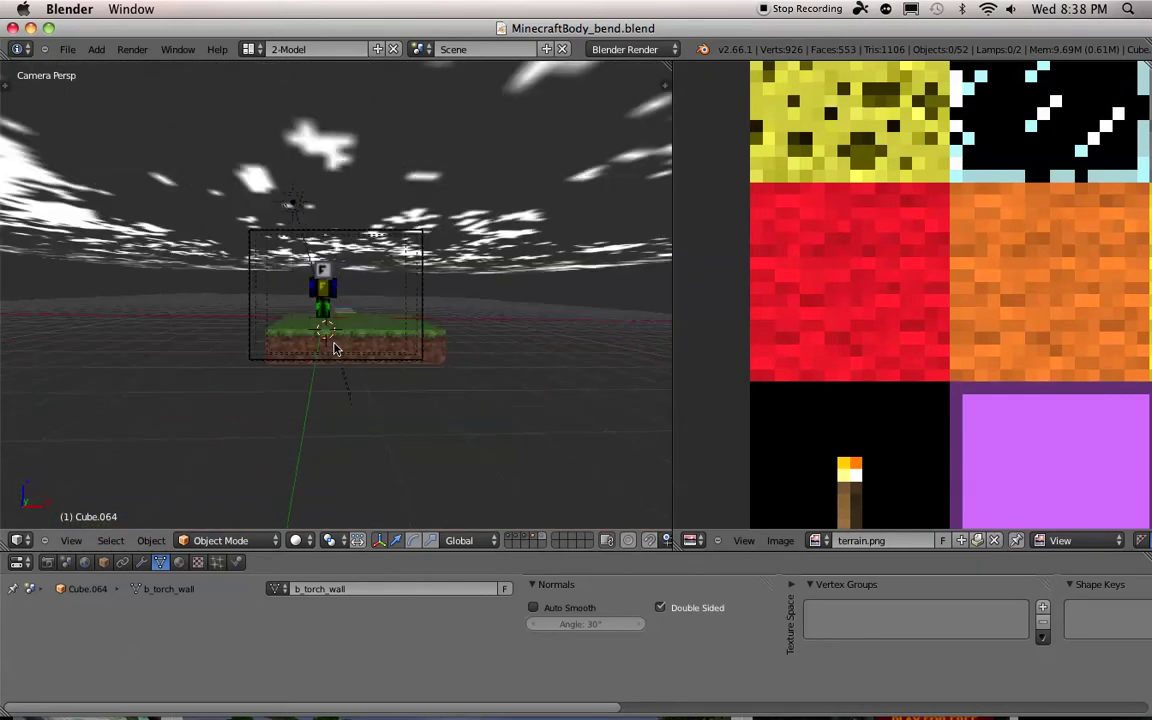
pyautogui.scroll(5, 335, 350)
pyautogui.scroll(1, 335, 349)
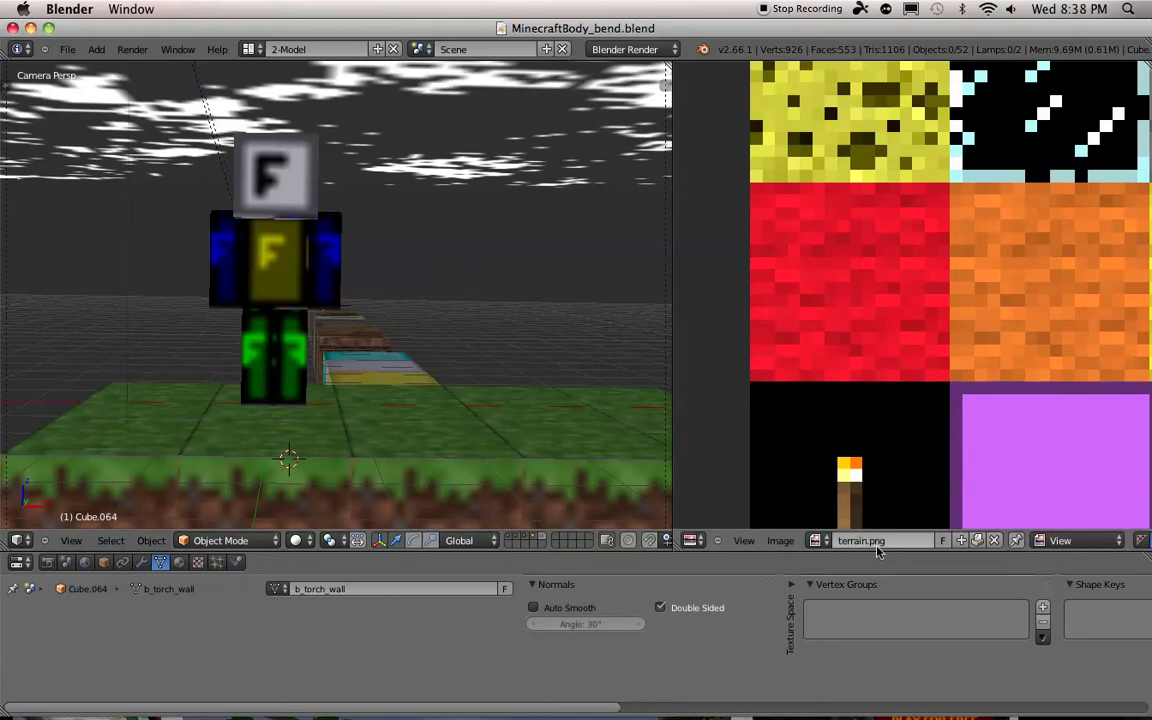
# Show referenceskin.png in the image editor and replace it with skin_2013041017551743532.png from the Desktop folder.
pyautogui.click(815, 541)
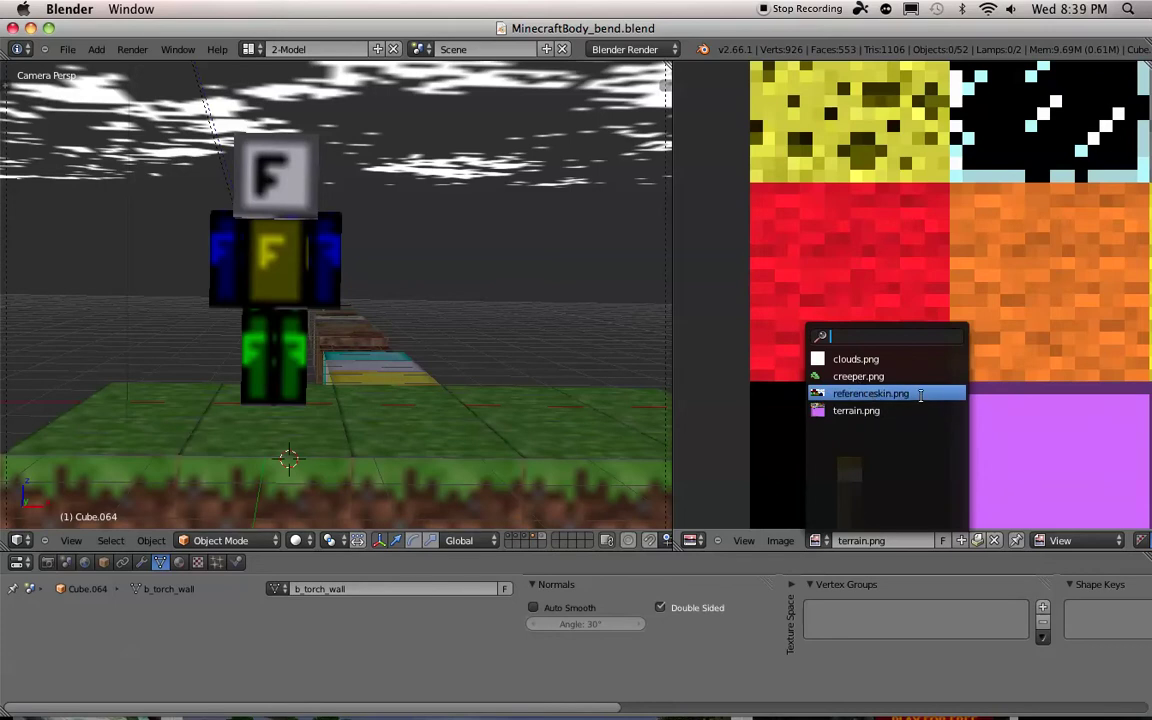
pyautogui.click(888, 393)
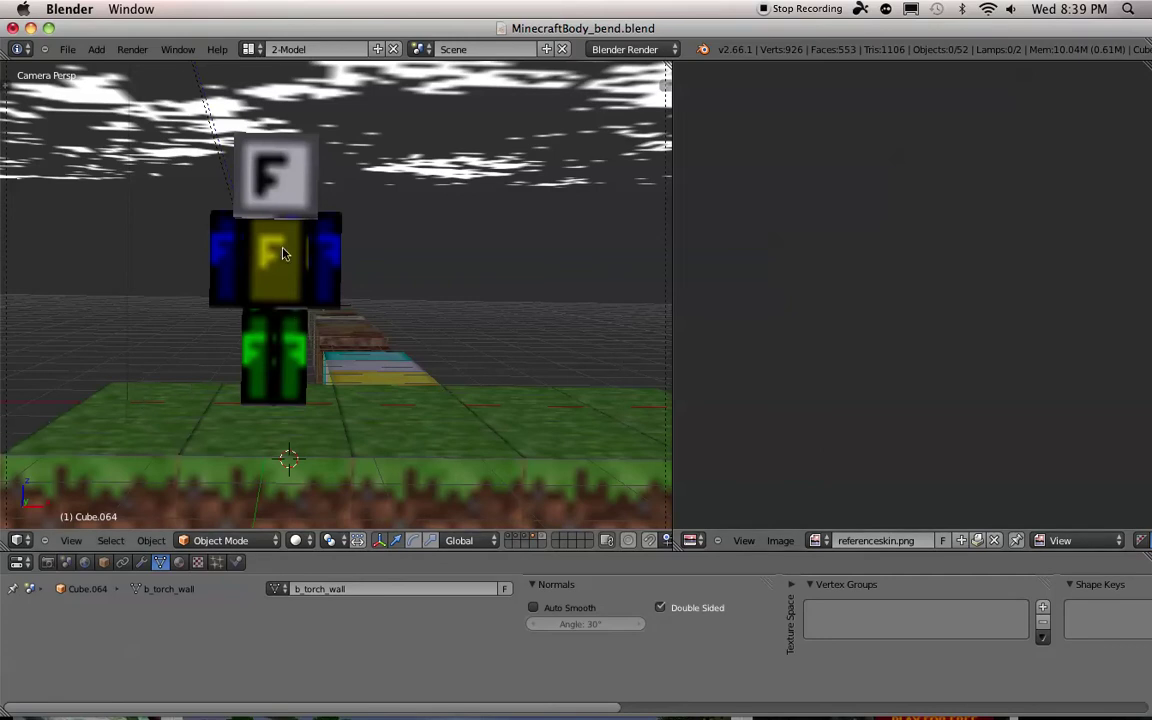
pyautogui.click(784, 545)
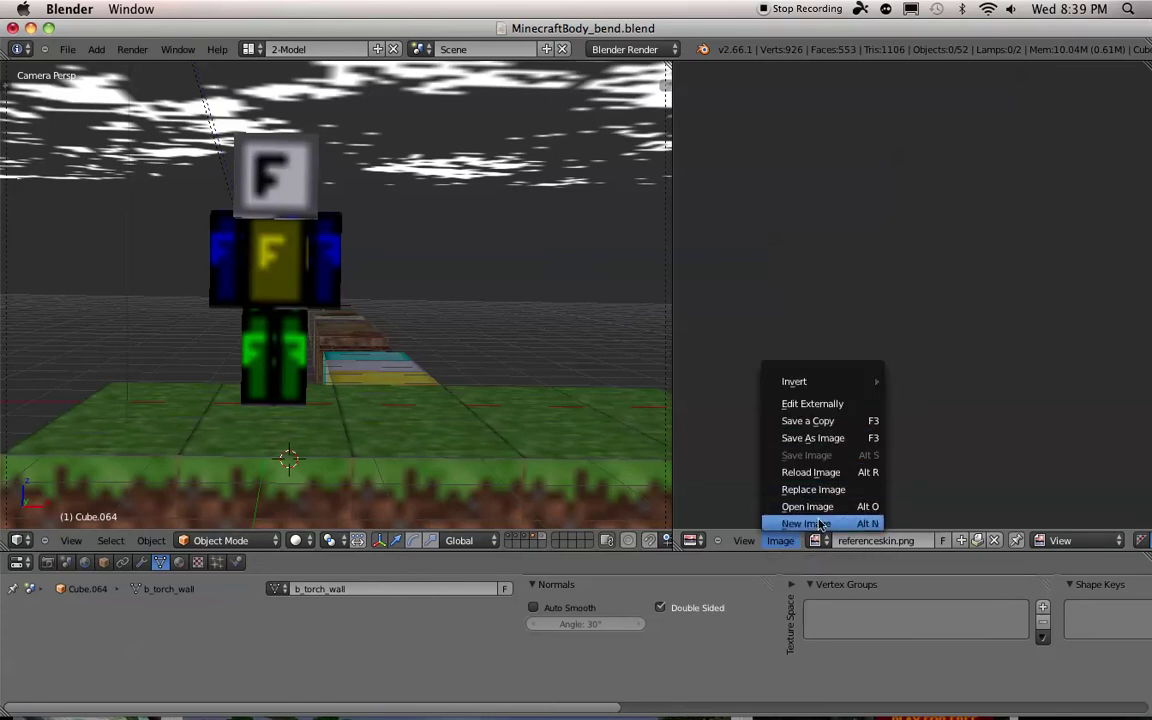
pyautogui.click(813, 489)
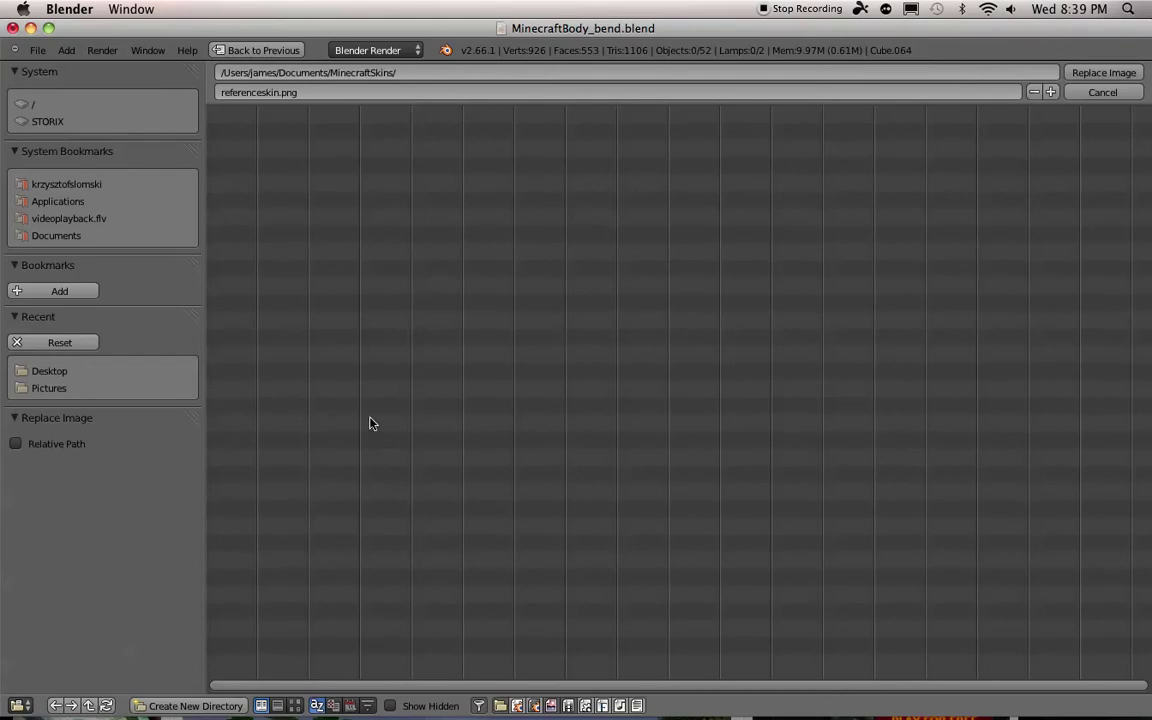
pyautogui.click(84, 186)
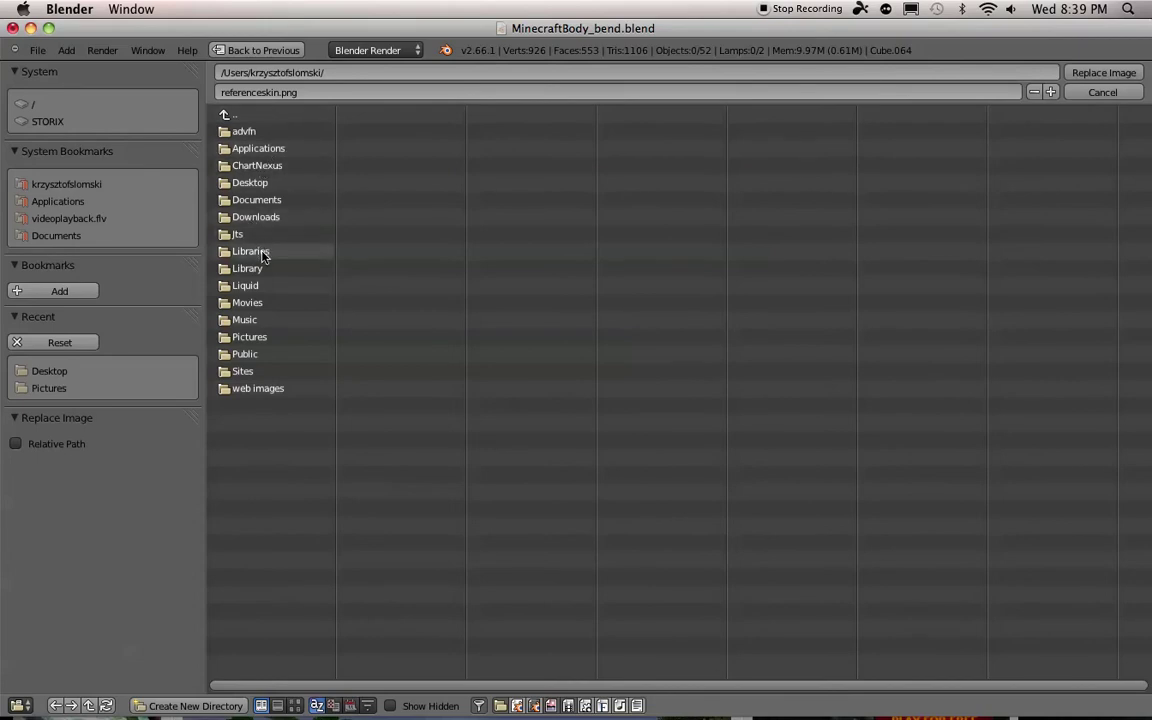
pyautogui.click(250, 186)
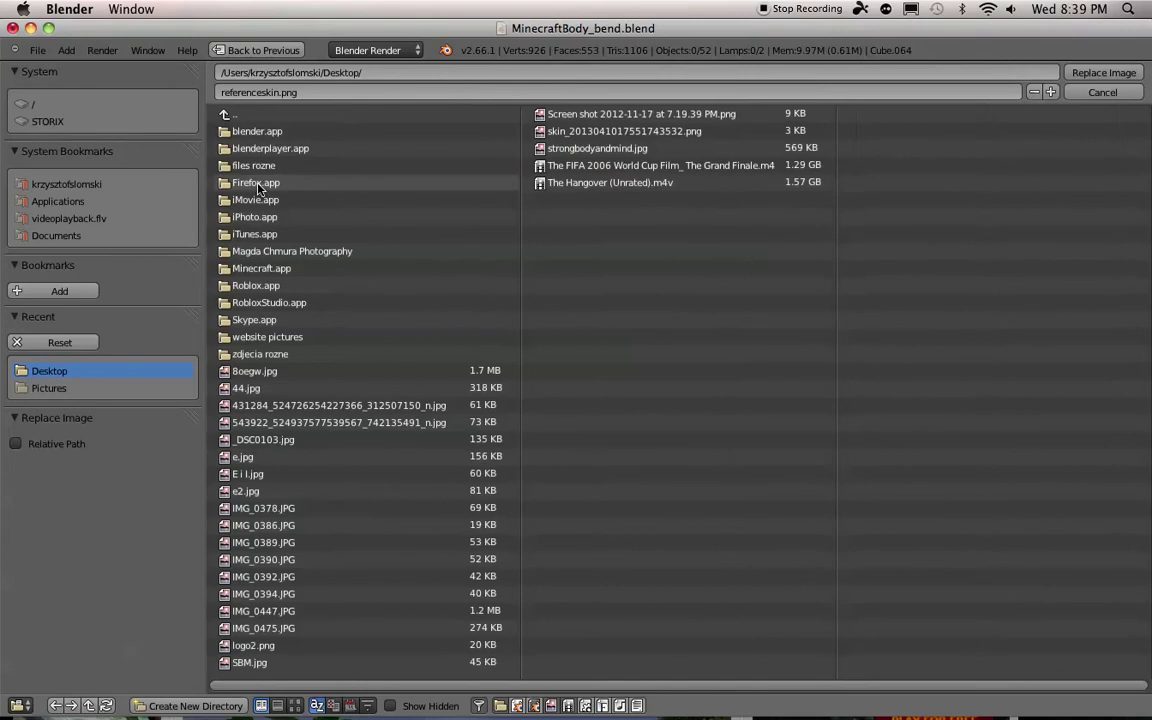
pyautogui.click(619, 134)
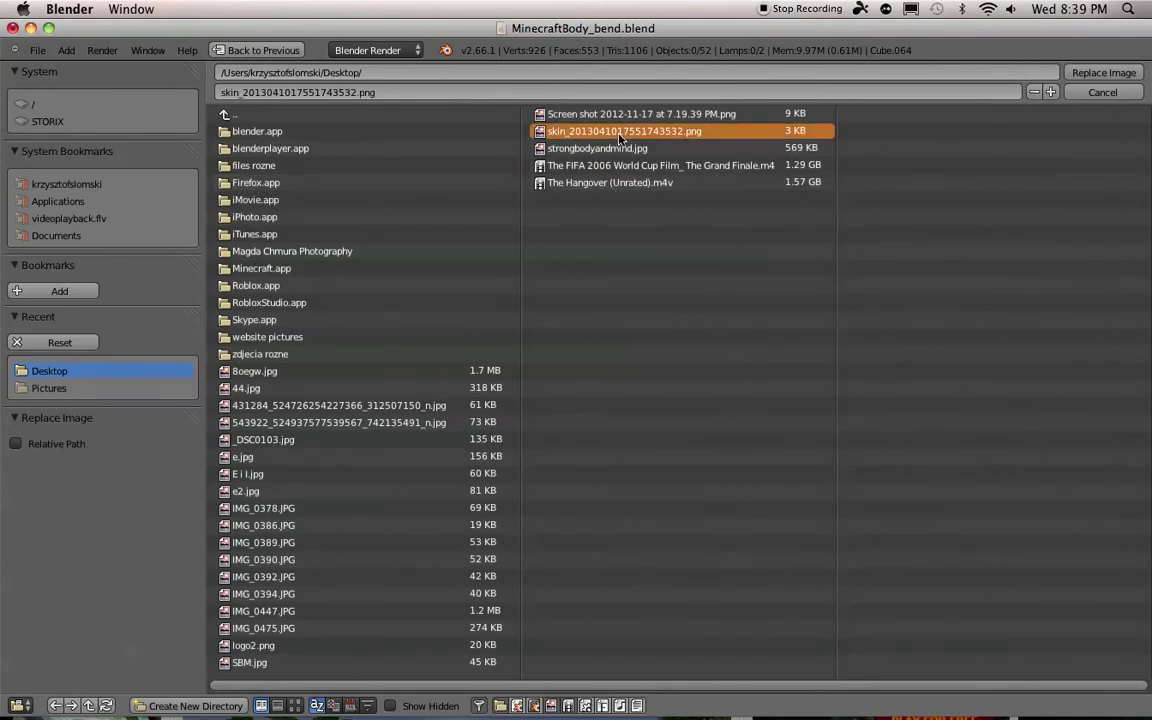
pyautogui.doubleClick(620, 137)
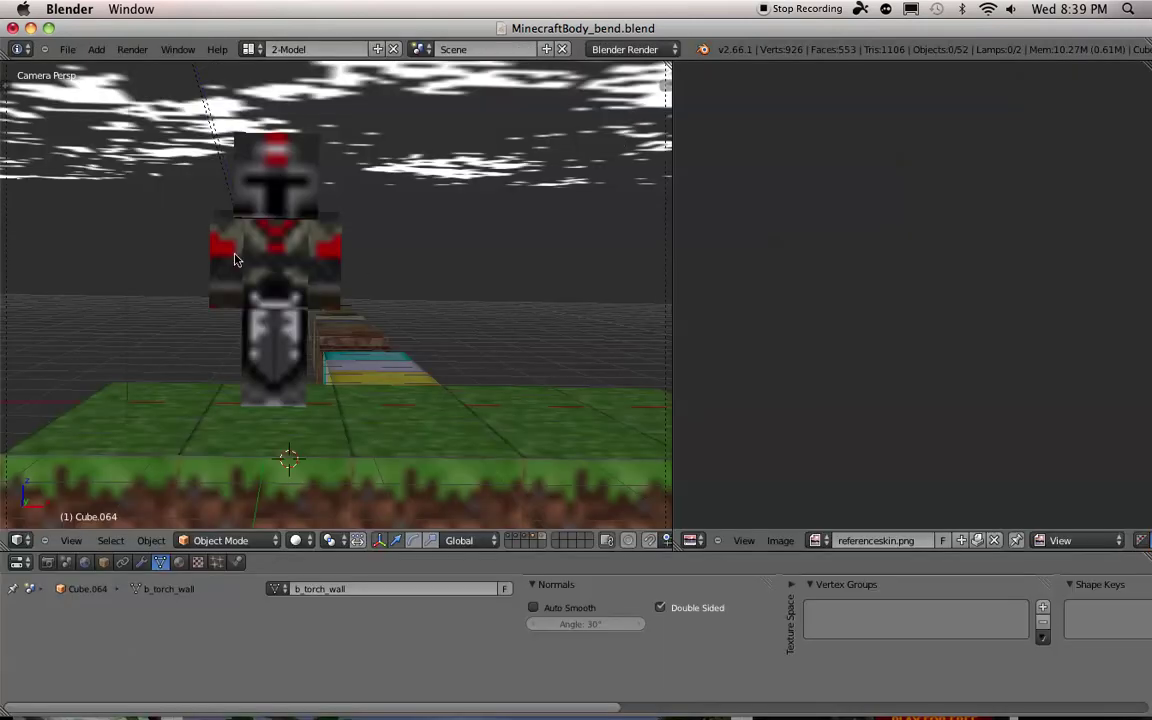
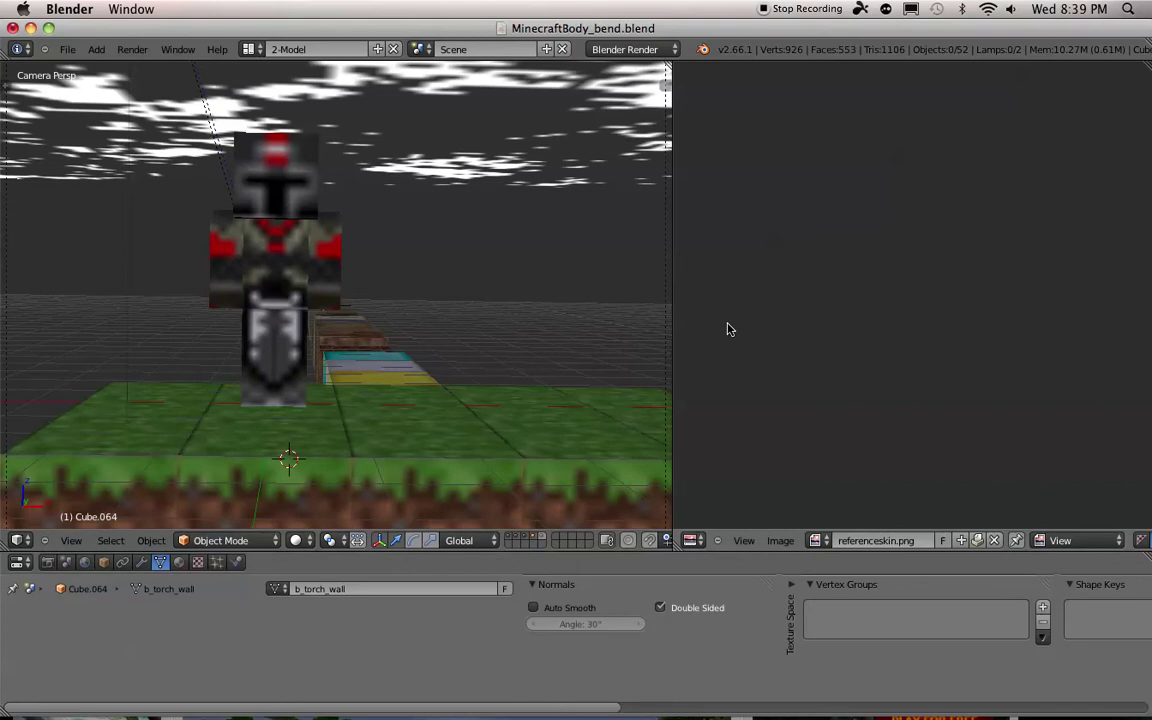
# Select the character rig's body bone, enable X-Ray for the armature and display its bones as B-Bone.
pyautogui.rightClick(275, 258)
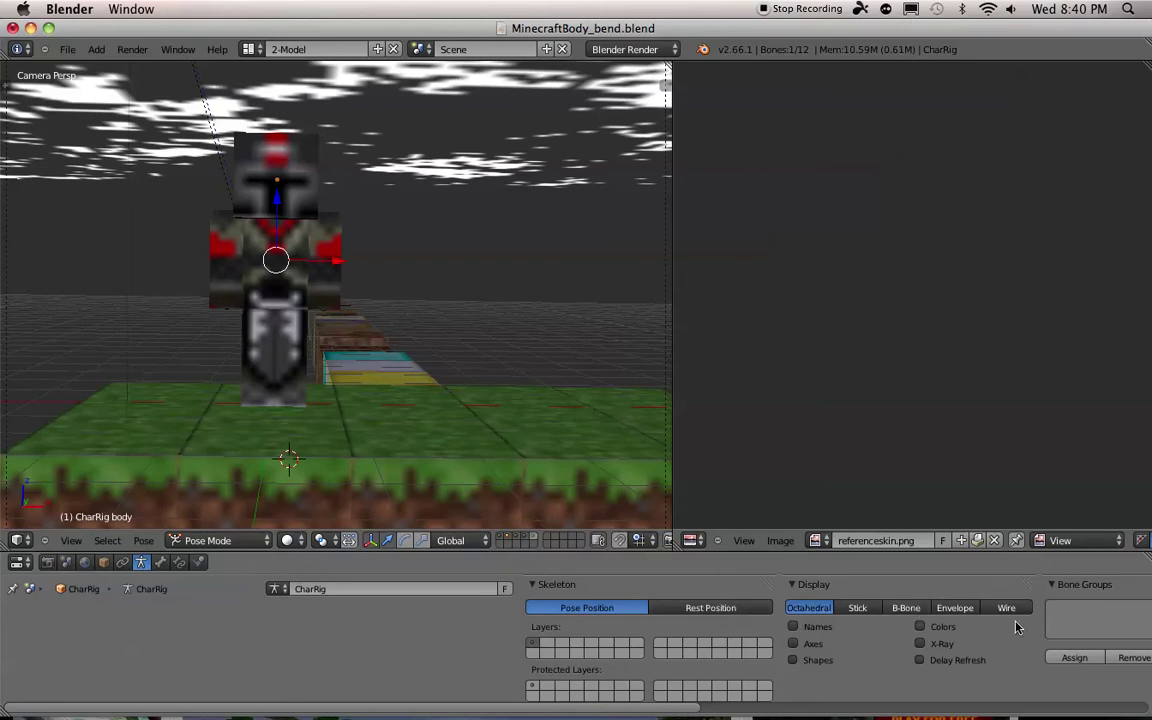
pyautogui.click(921, 647)
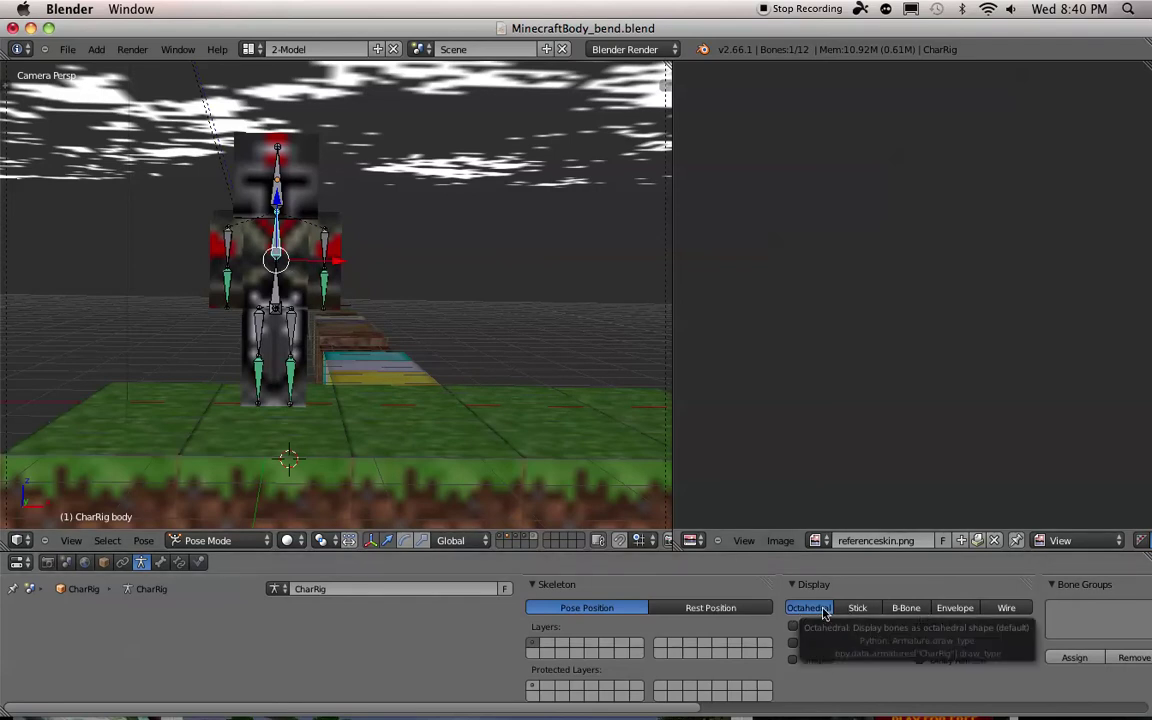
pyautogui.click(858, 610)
pyautogui.click(917, 609)
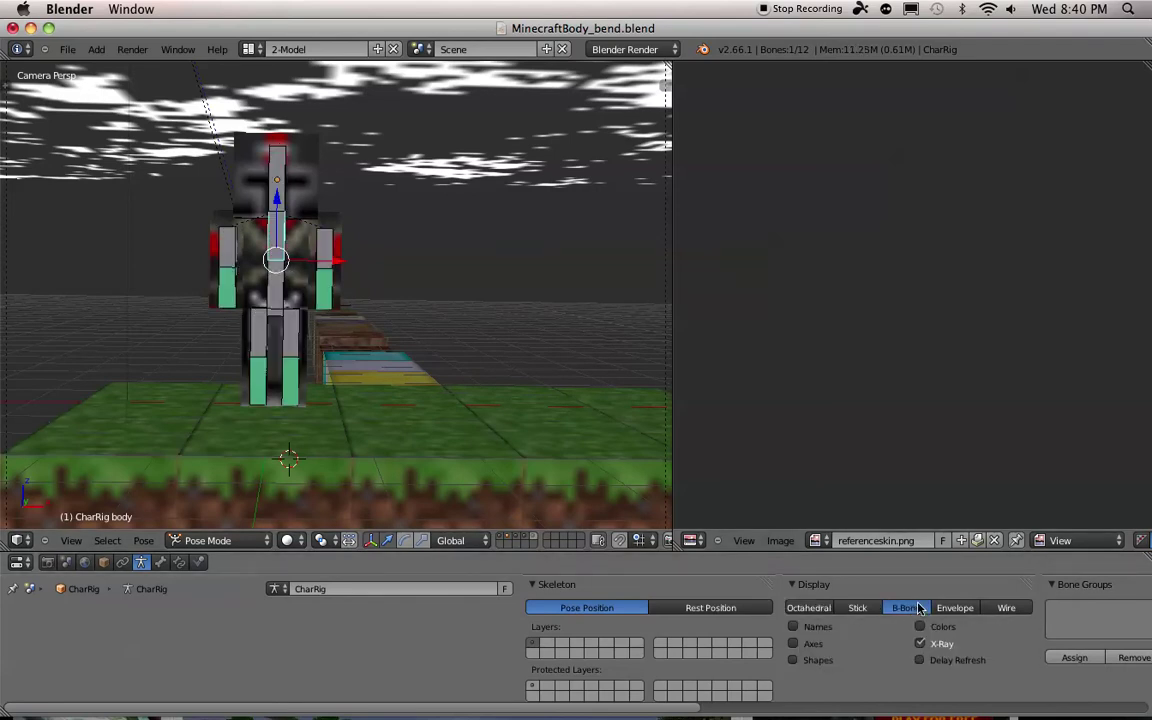
pyautogui.click(954, 608)
pyautogui.click(1004, 608)
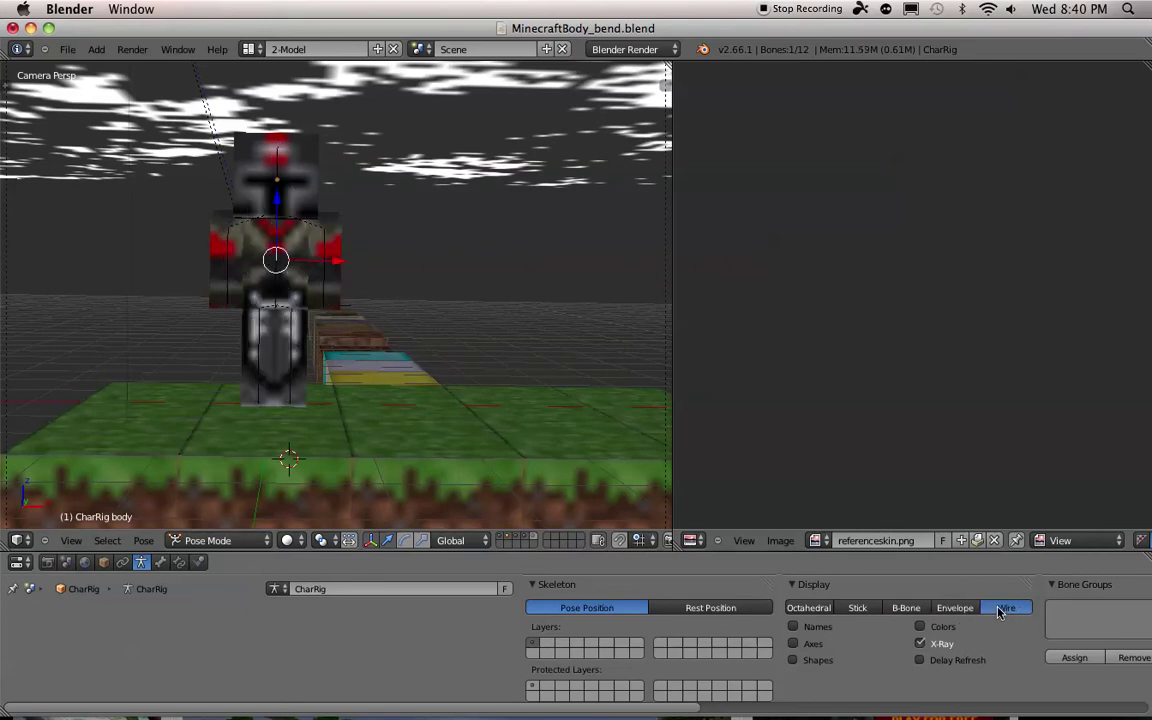
pyautogui.click(889, 609)
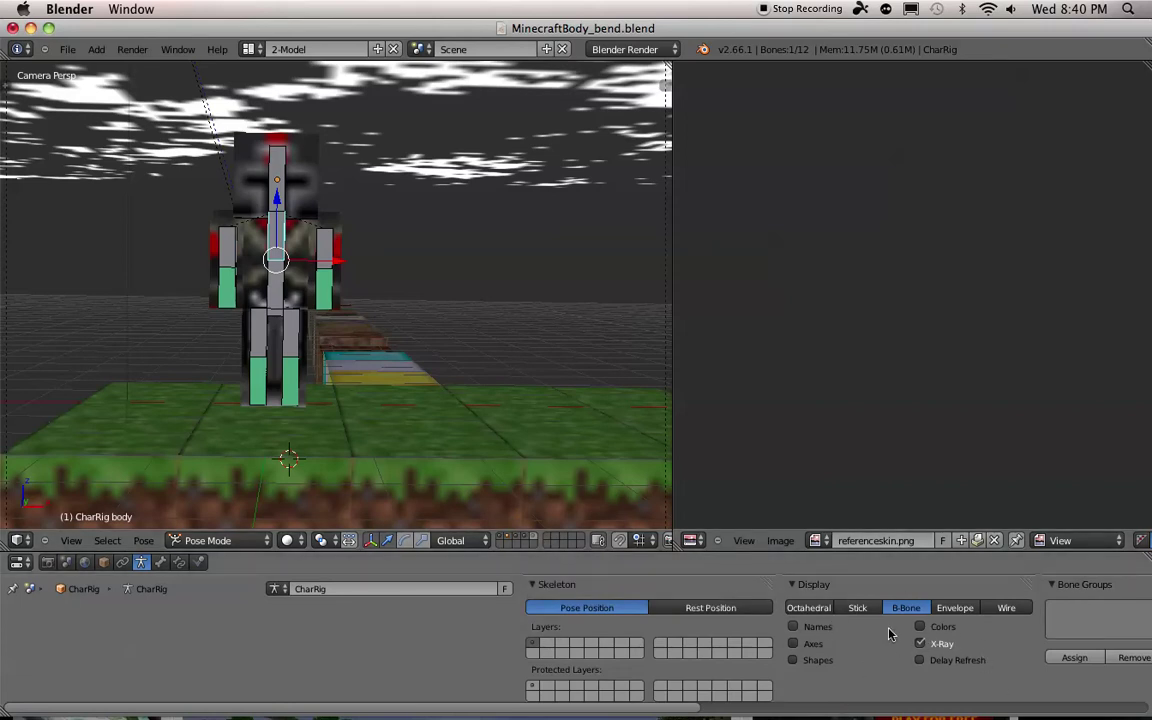
# Turn the image editor area into a Properties editor and toggle X-Ray off and on in CharRig's object settings.
pyautogui.click(690, 540)
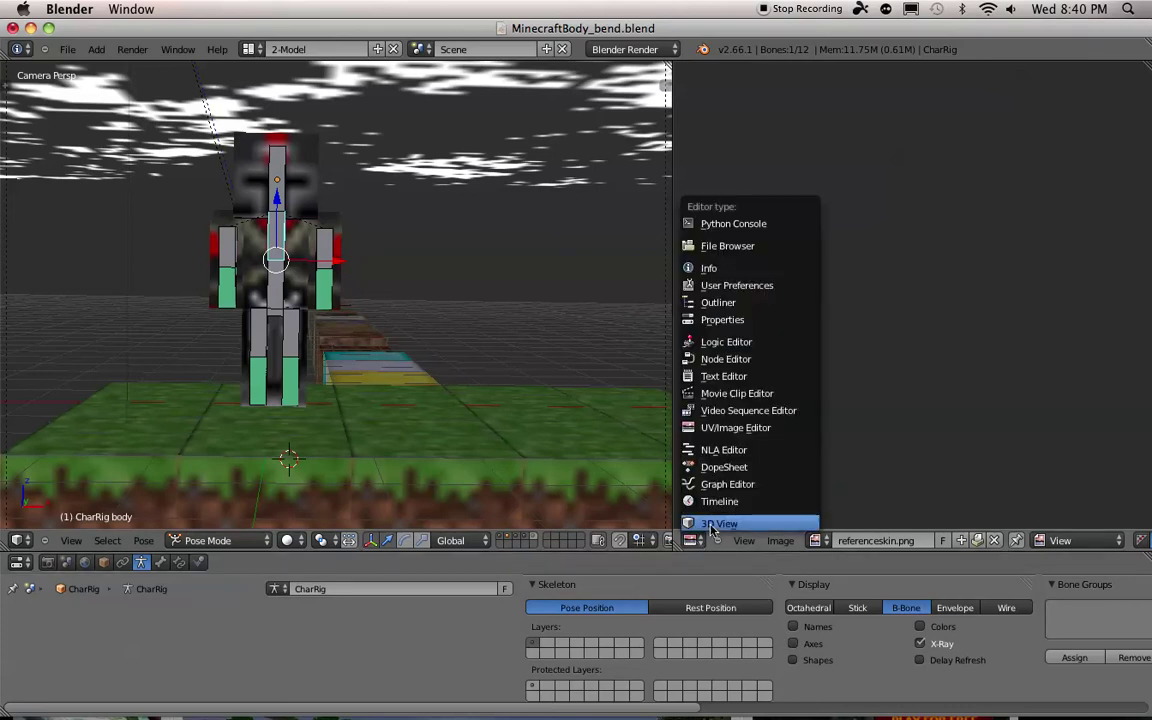
pyautogui.click(740, 320)
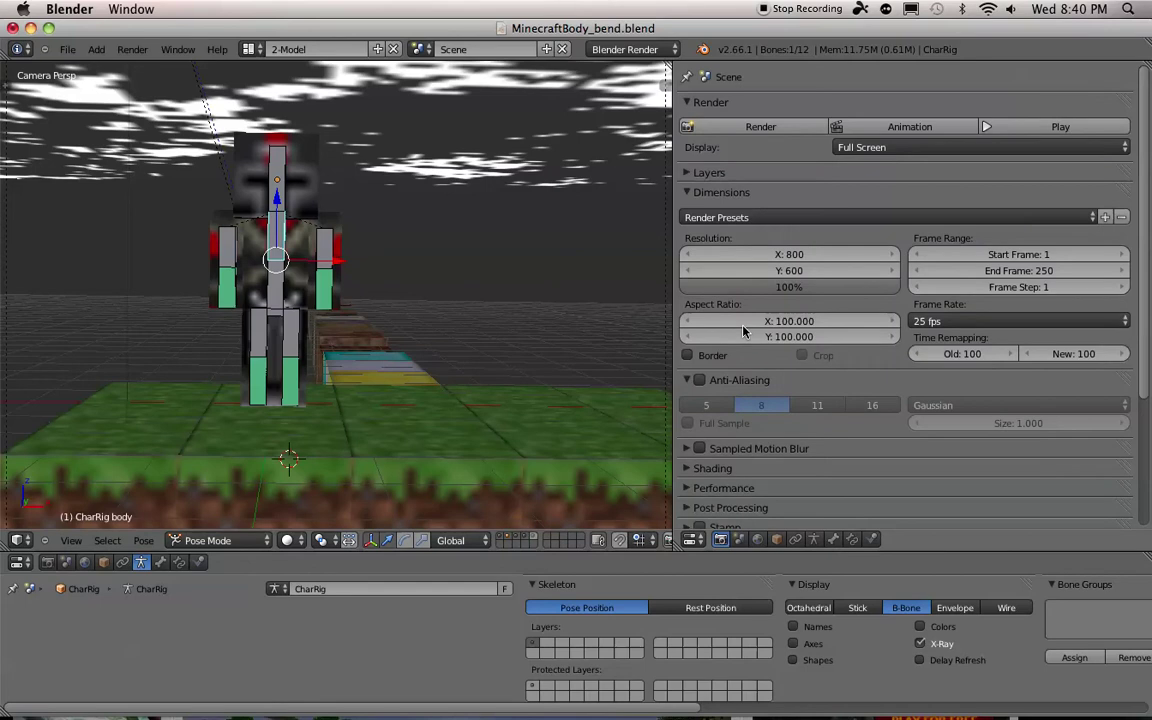
pyautogui.click(777, 540)
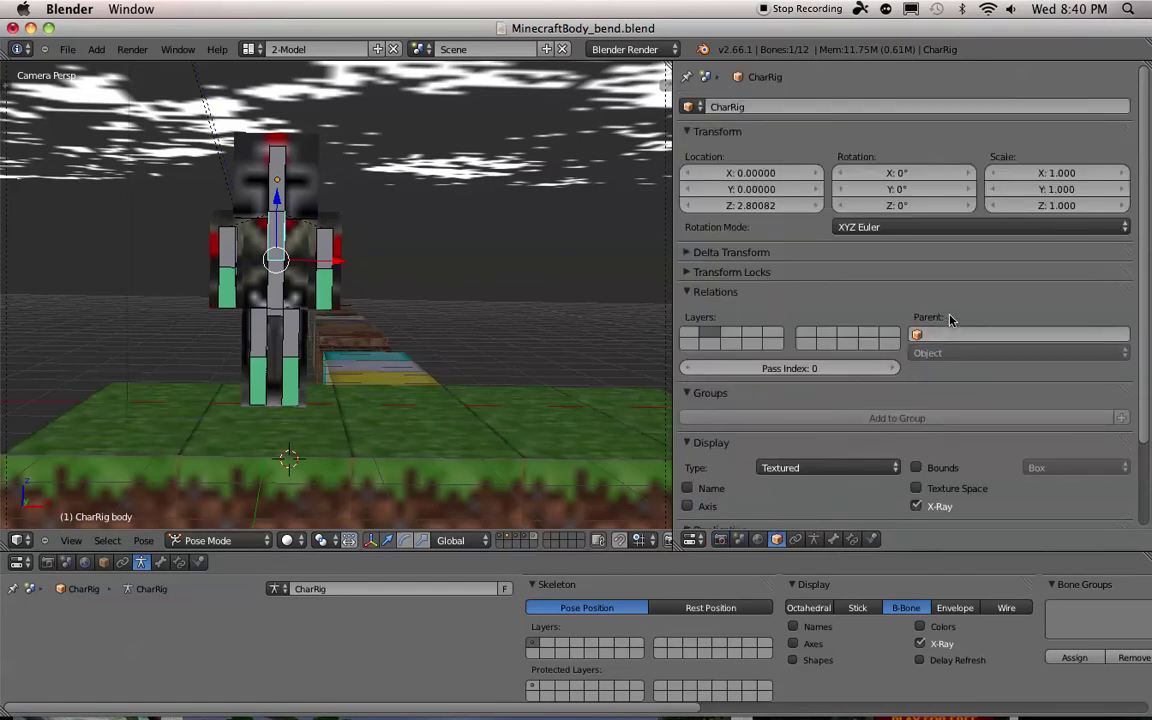
pyautogui.click(917, 507)
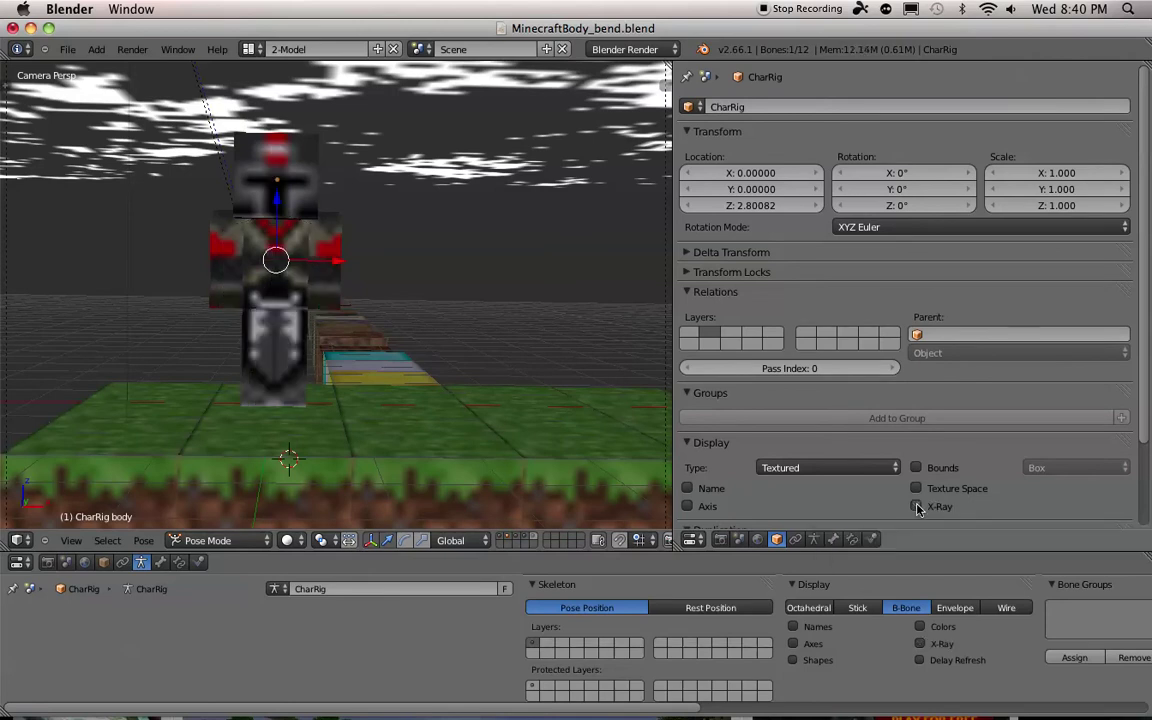
pyautogui.click(917, 507)
# Look through the remaining CharRig object properties and return to the scene's render settings.
pyautogui.scroll(-2, 1144, 468)
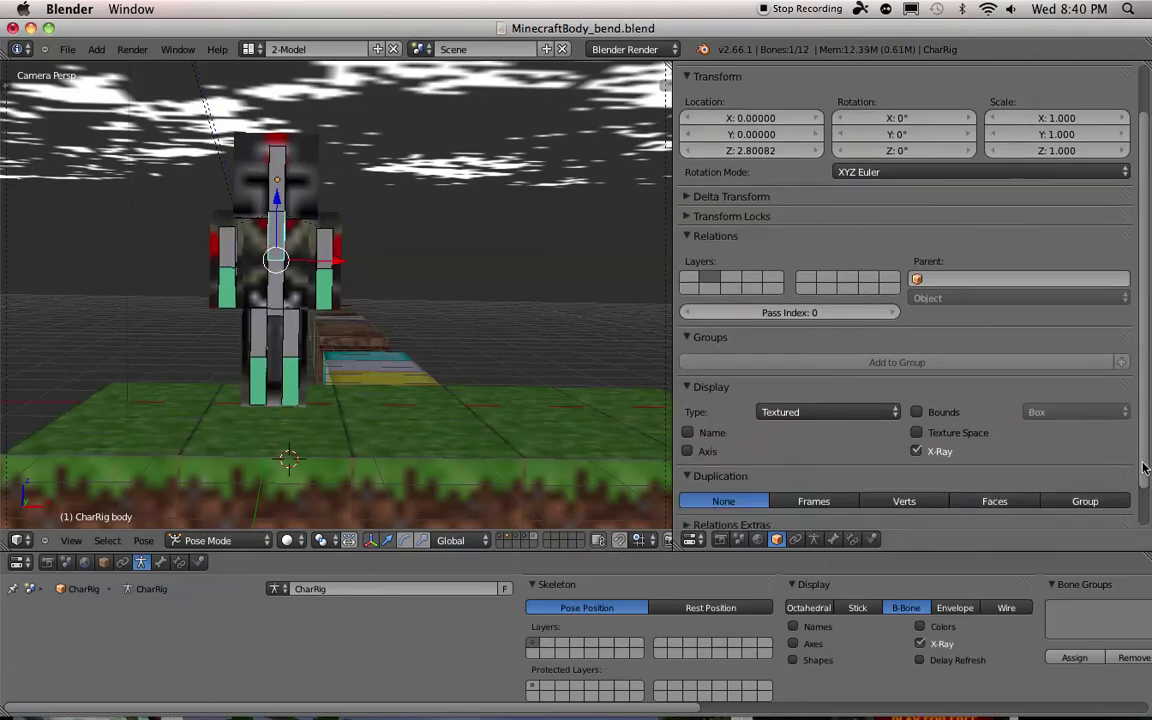
pyautogui.scroll(-1, 1144, 468)
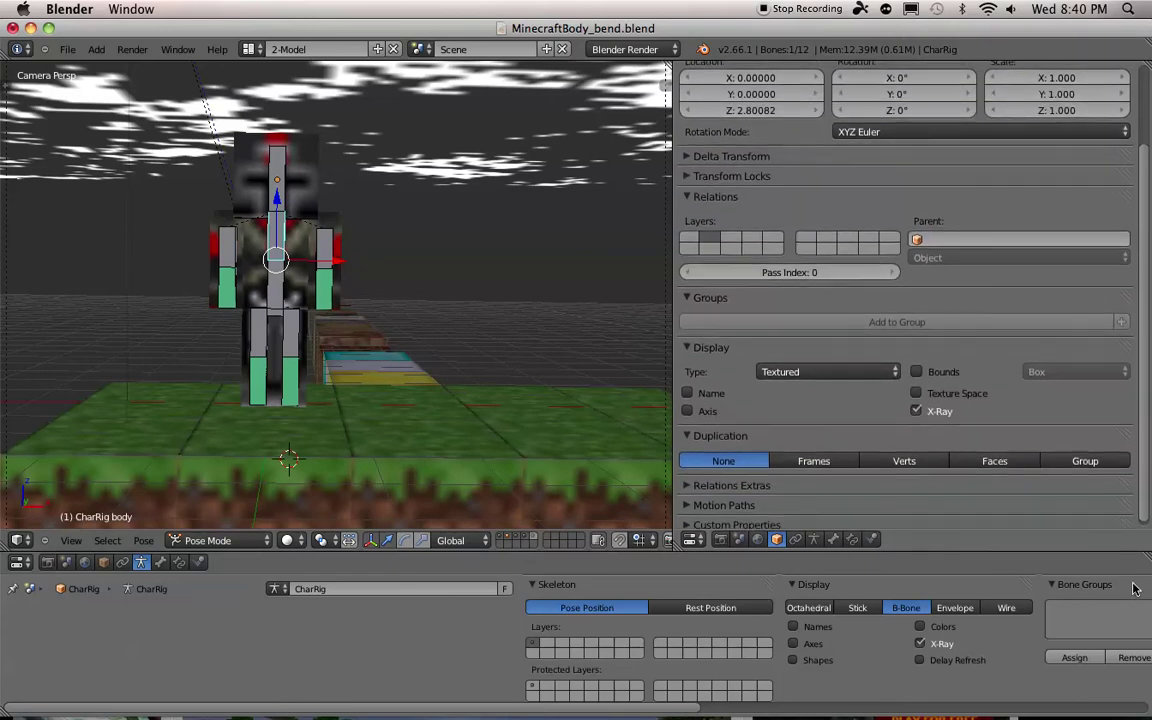
pyautogui.scroll(3, 1024, 370)
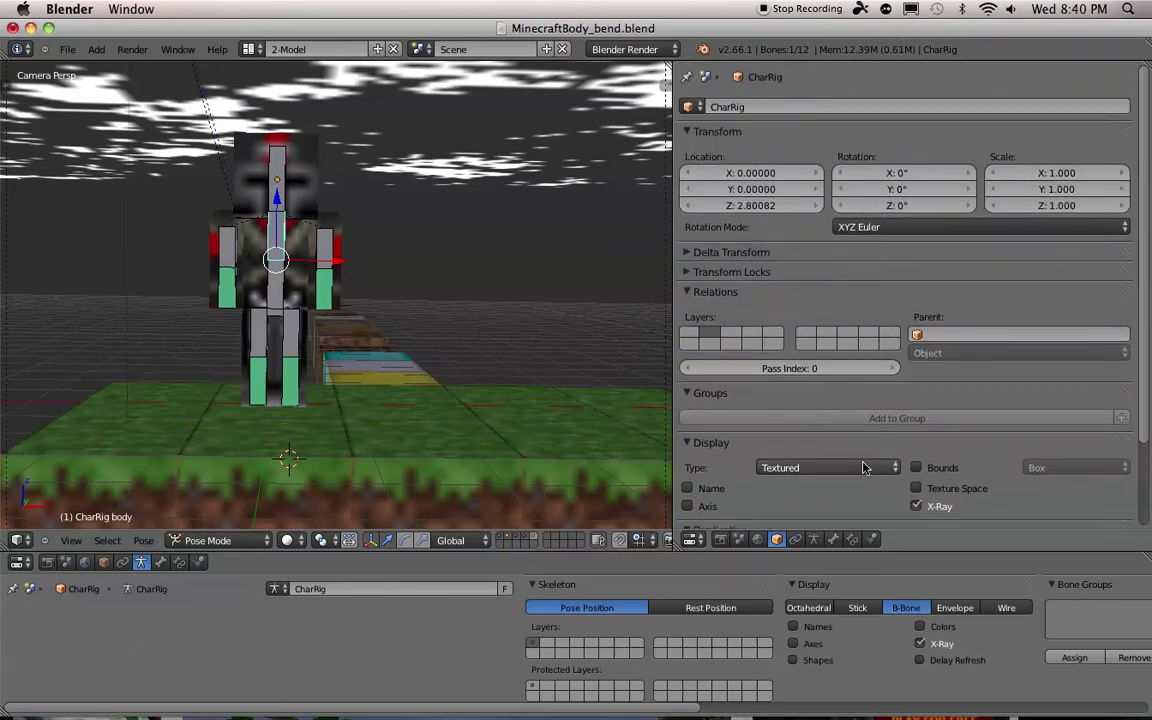
pyautogui.click(720, 539)
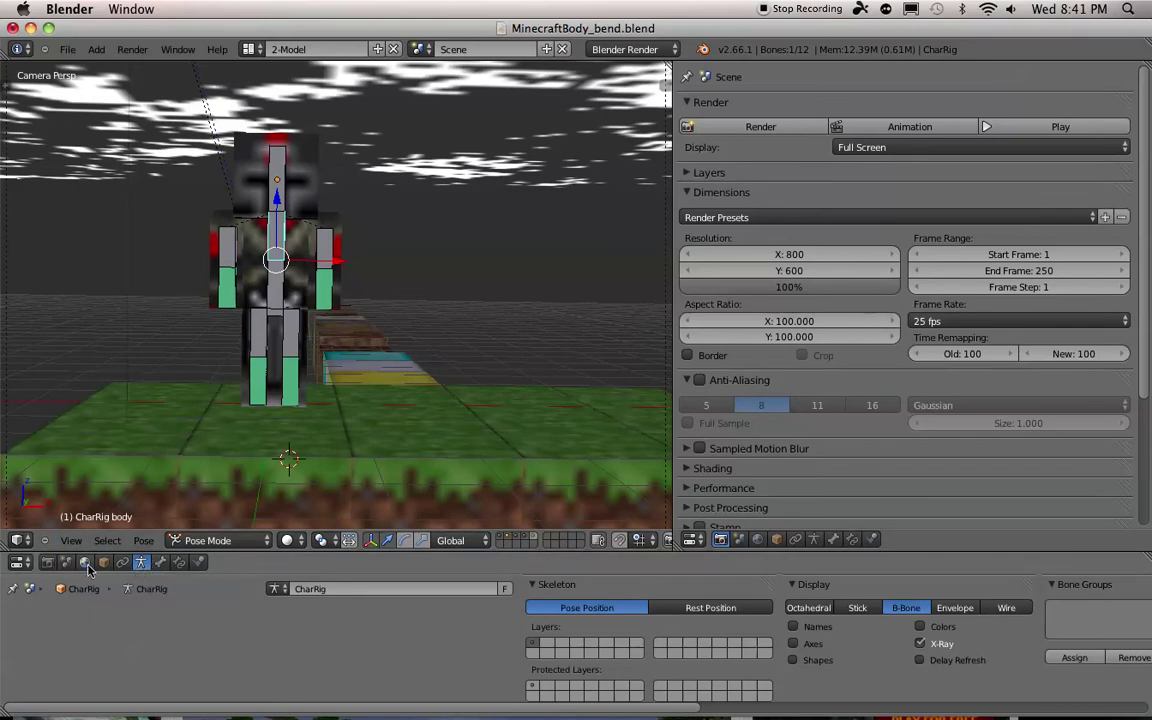
# Change the lower Properties area into a Timeline editor and turn on automatic keyframing.
pyautogui.click(19, 563)
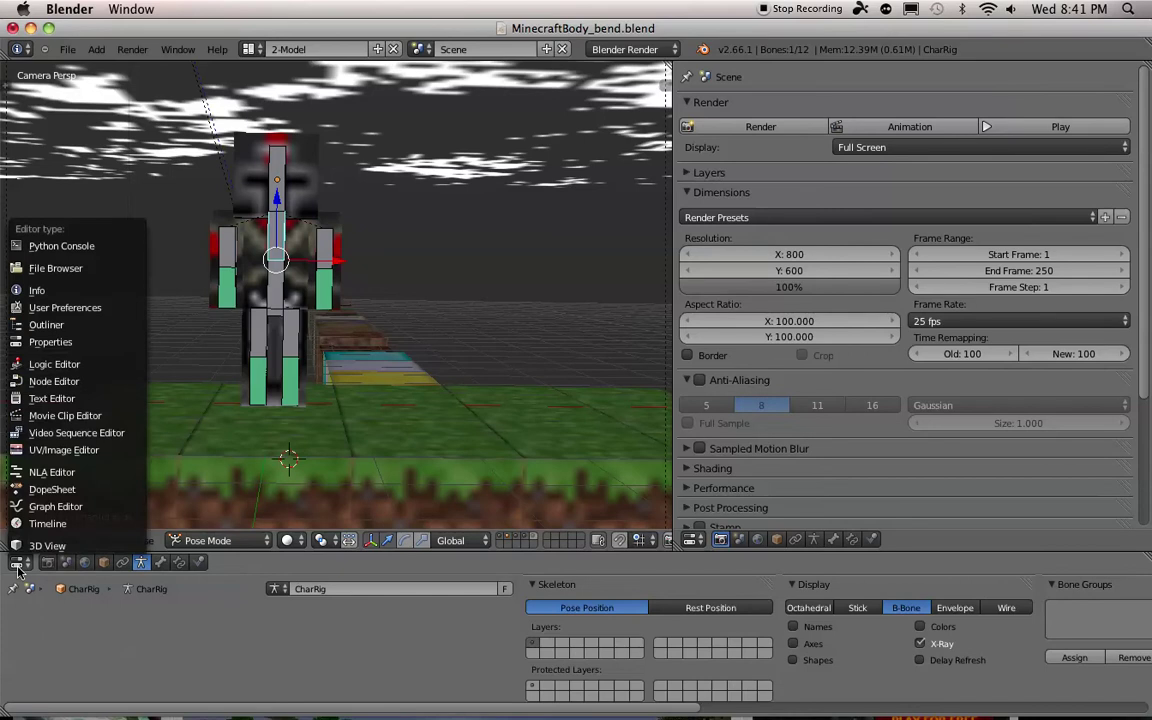
pyautogui.click(48, 523)
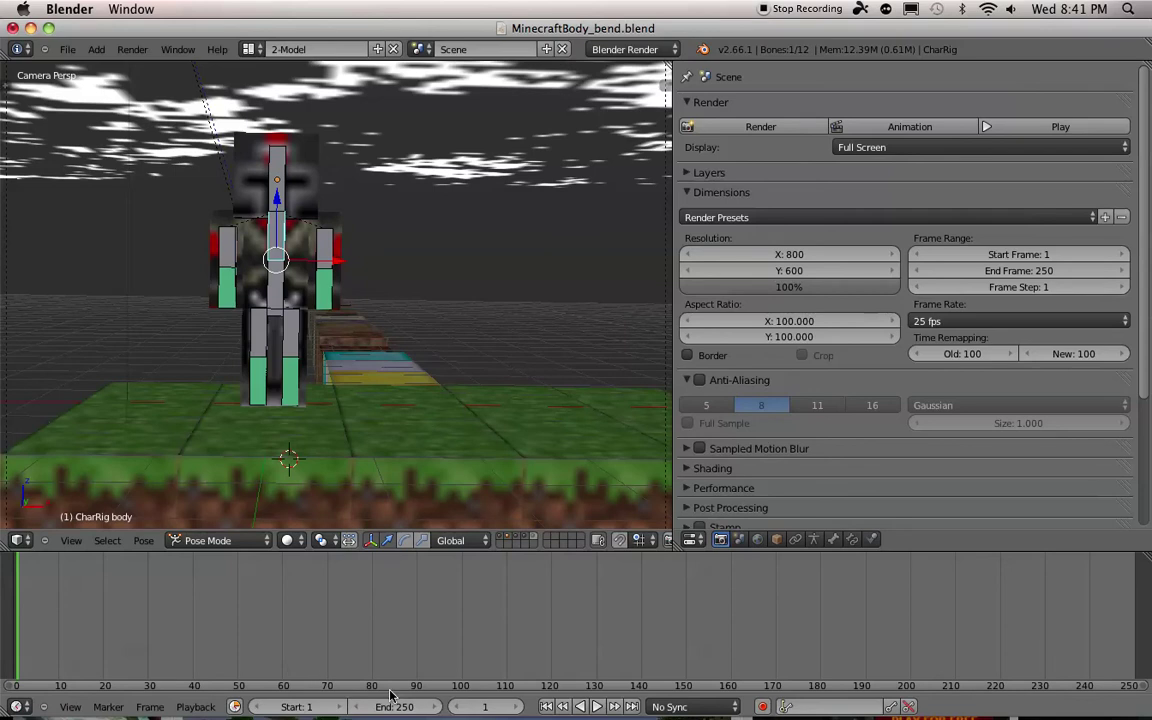
pyautogui.click(763, 707)
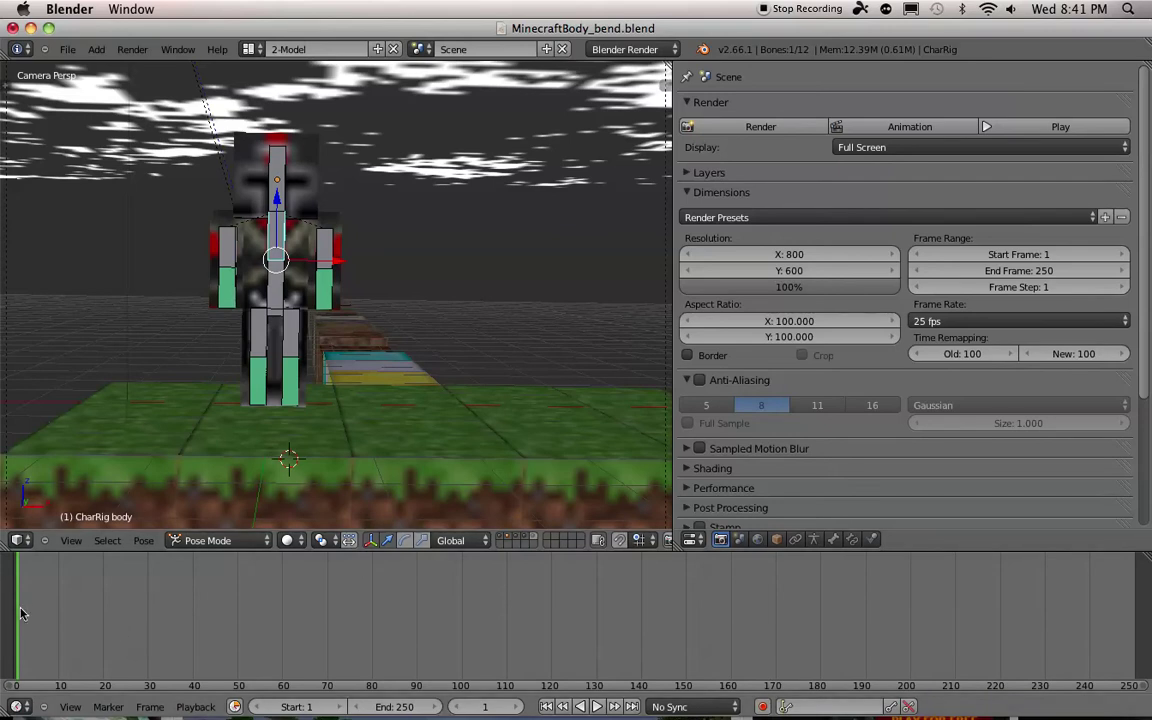
pyautogui.click(763, 707)
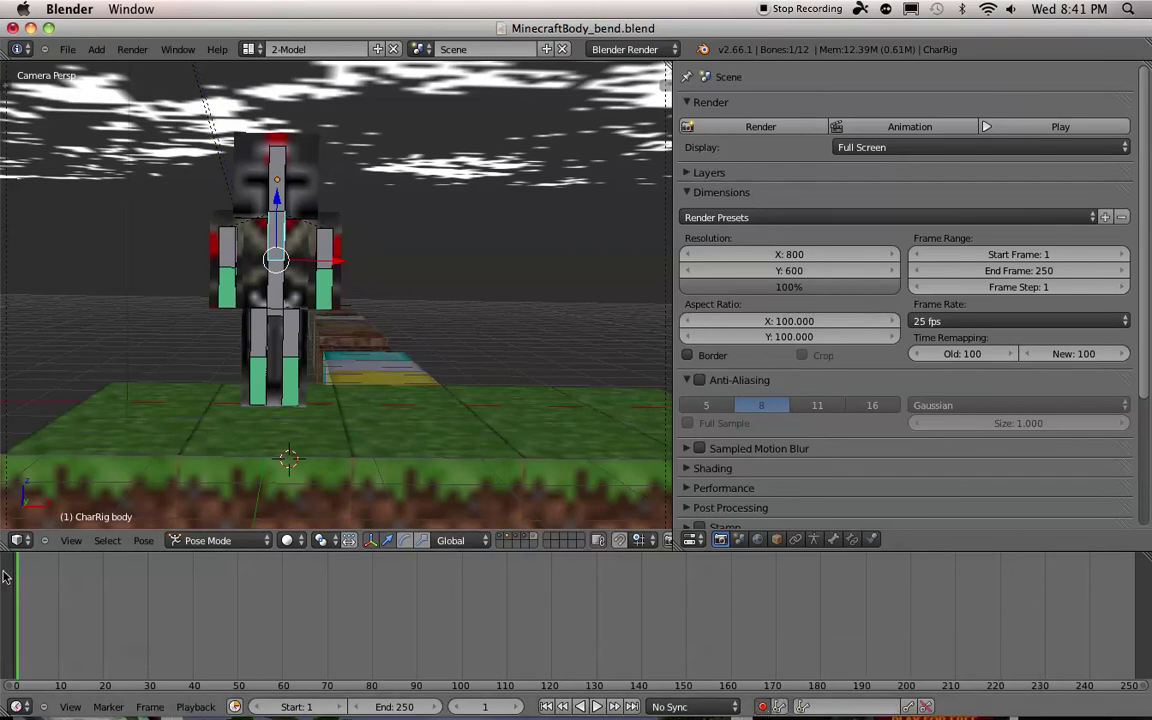
# Key the head bone tilting toward camera-left, rotating it about -16° at frame 5 and further the same way at frame 10.
pyautogui.moveTo(17, 593); pyautogui.dragTo(35, 591)
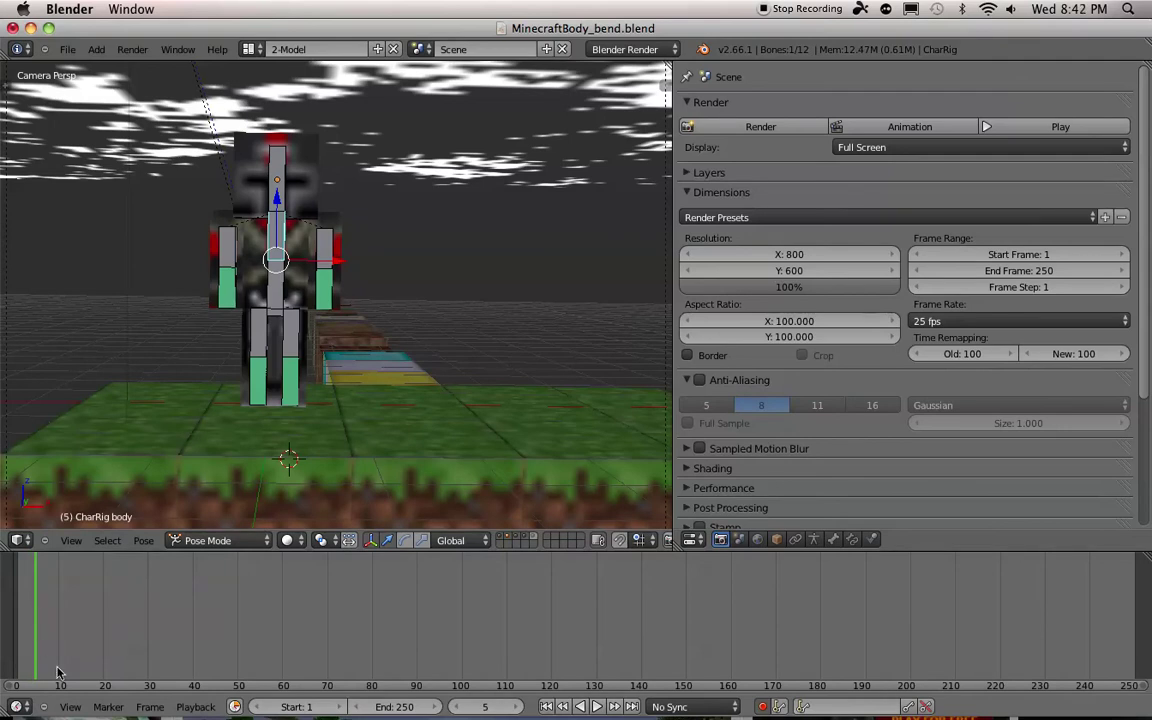
pyautogui.rightClick(277, 174)
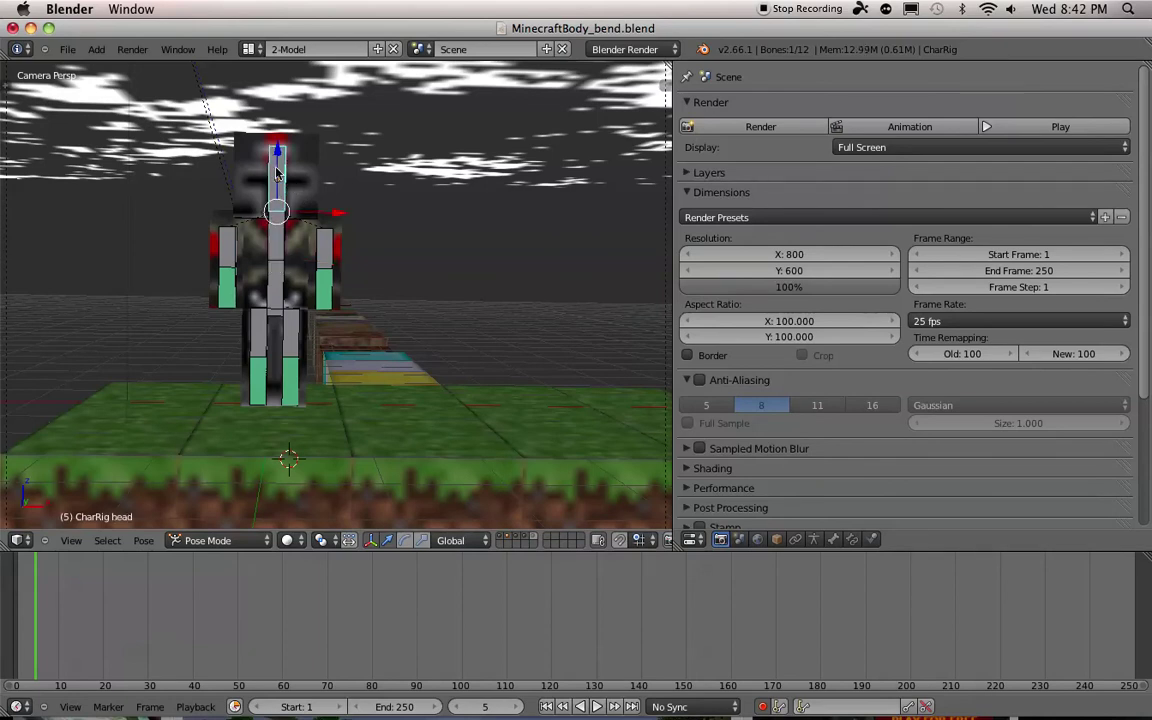
pyautogui.press('r')
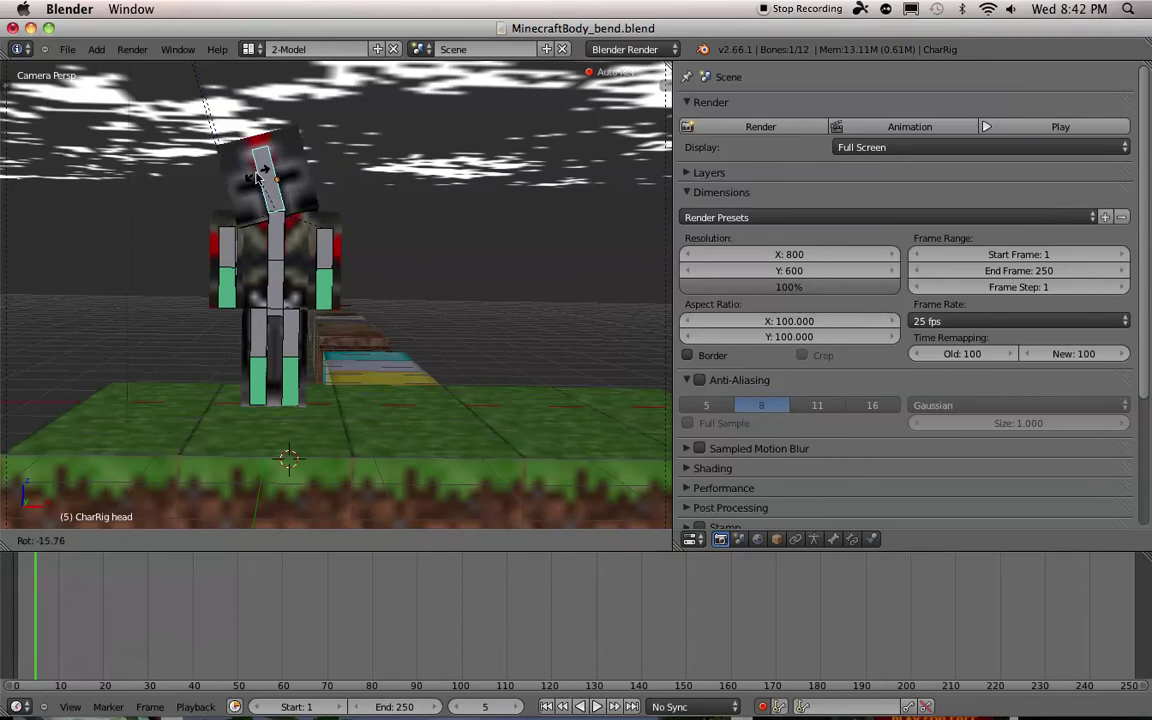
pyautogui.click(259, 173)
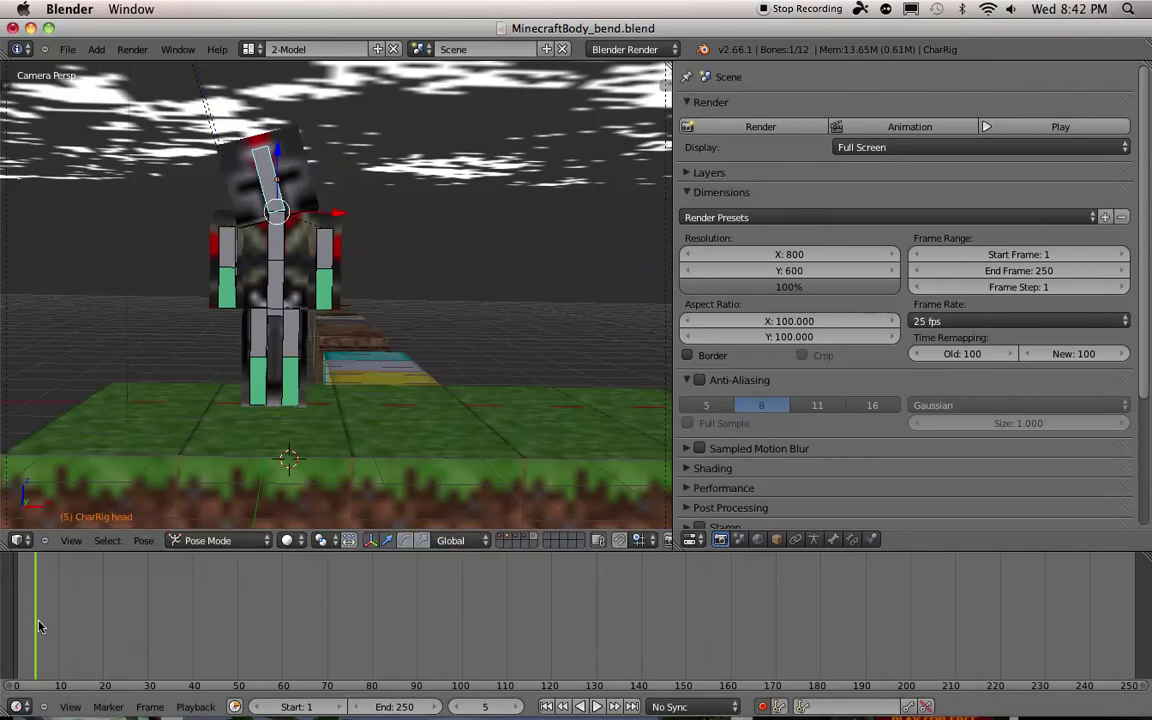
pyautogui.moveTo(37, 623); pyautogui.dragTo(58, 617)
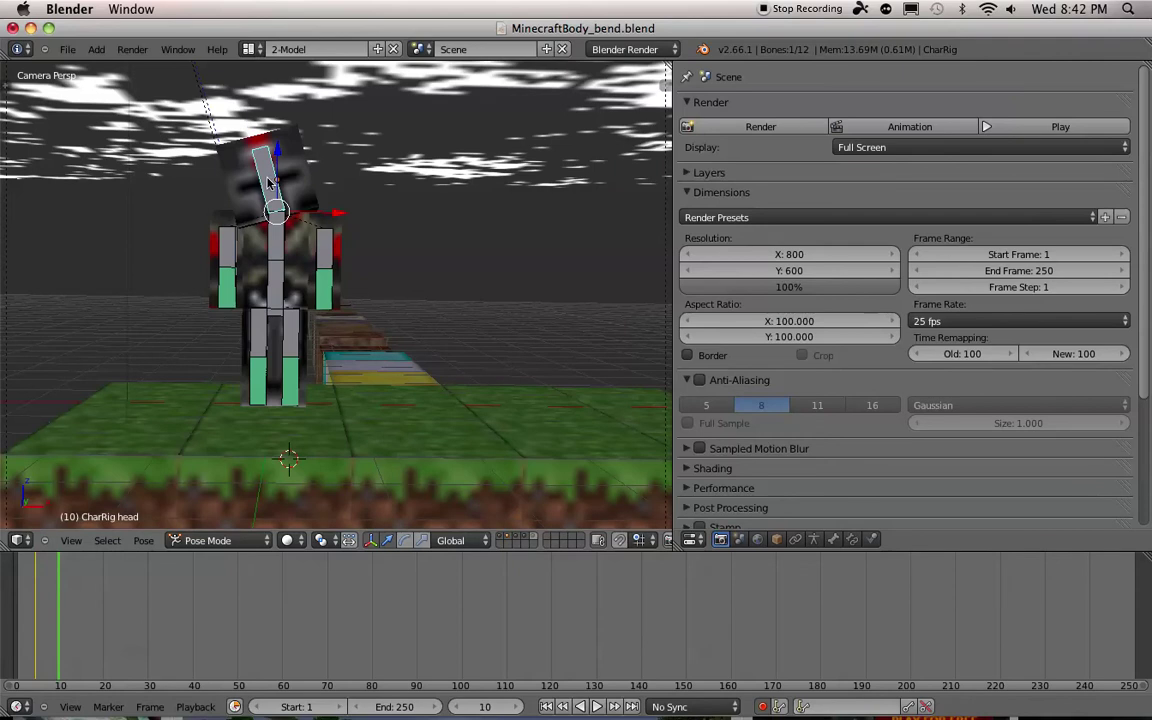
pyautogui.press('r')
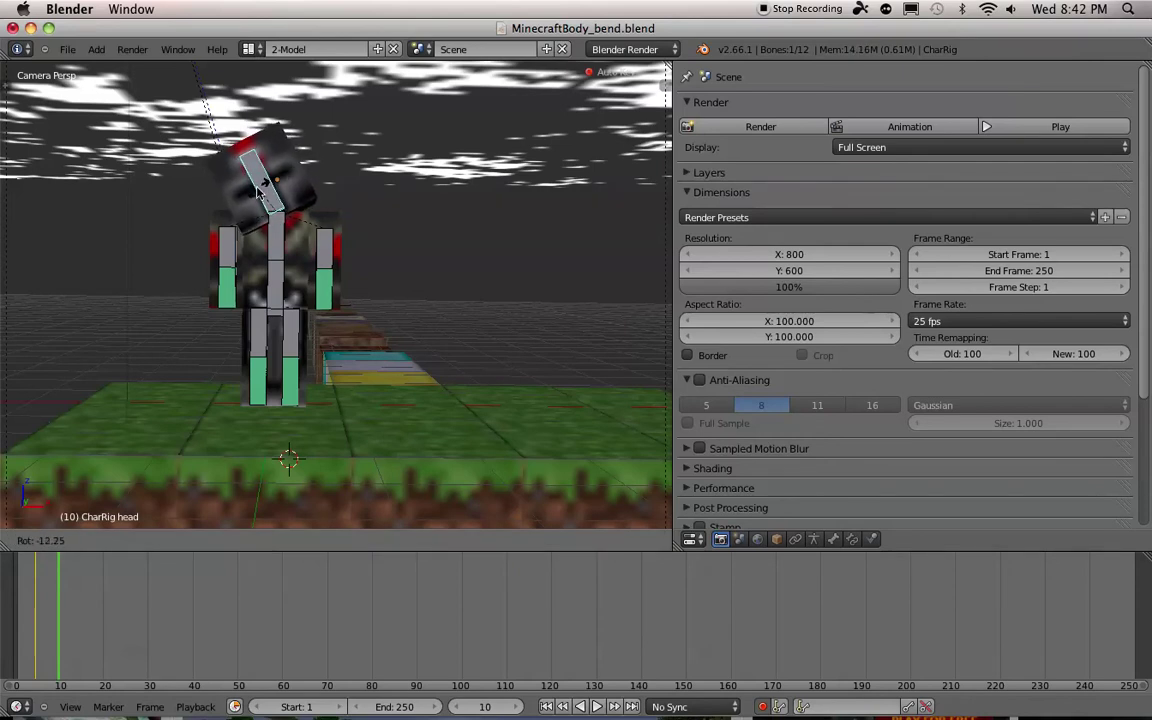
pyautogui.click(255, 195)
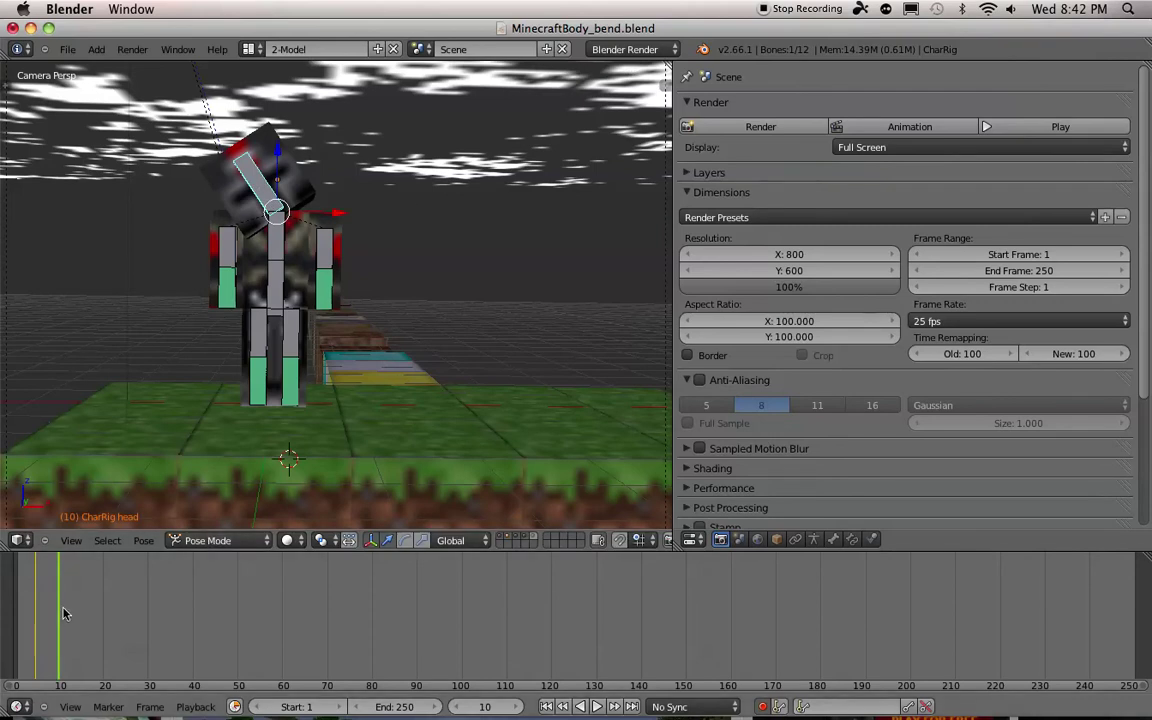
# Key the head bone's return to upright, rotating it back about 11° at frame 15 and about 20° at frame 20.
pyautogui.moveTo(59, 621); pyautogui.dragTo(83, 628)
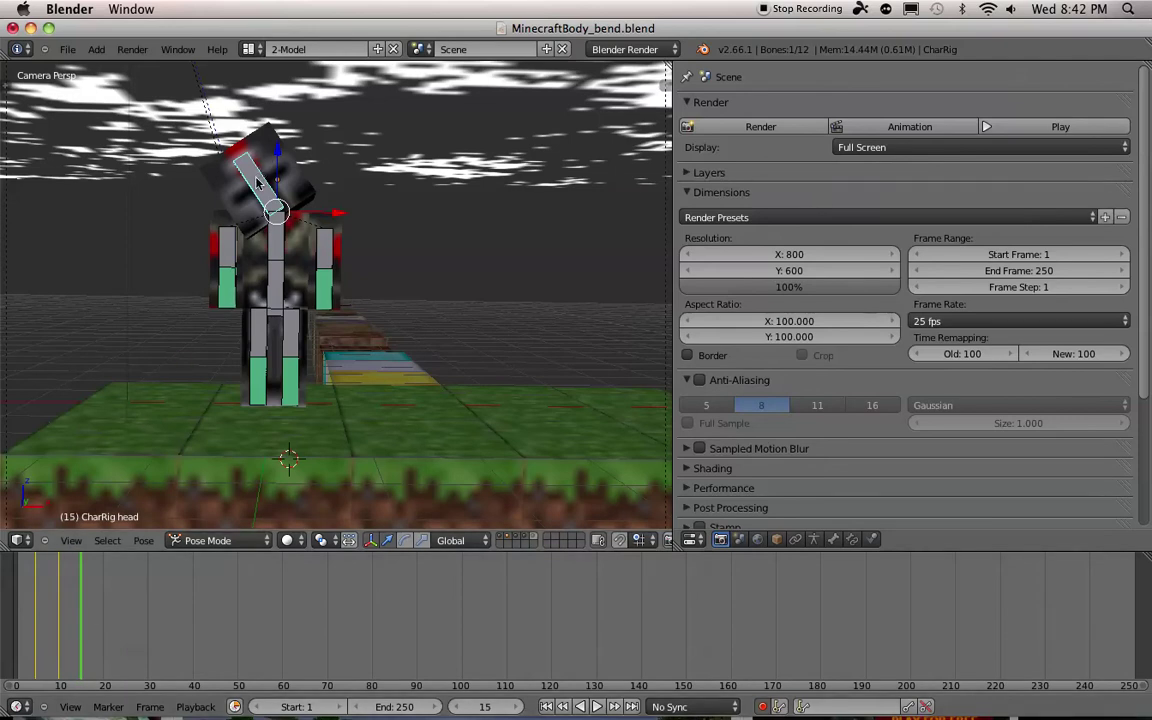
pyautogui.press('r')
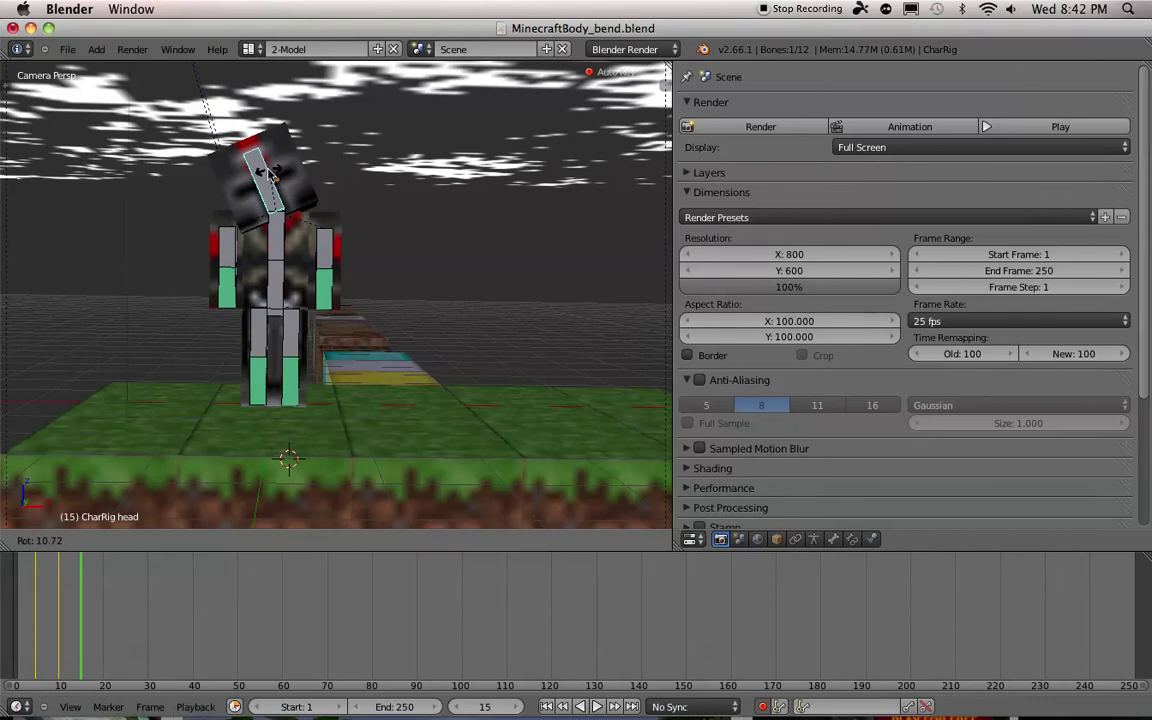
pyautogui.click(270, 172)
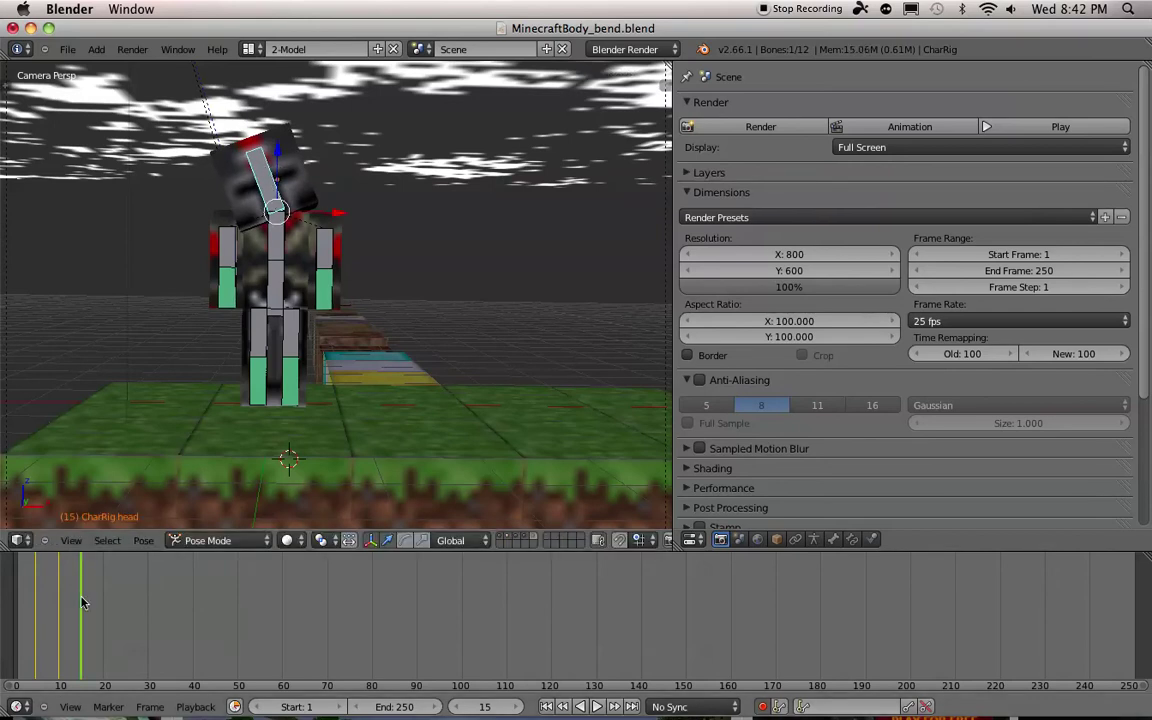
pyautogui.moveTo(83, 602); pyautogui.dragTo(103, 601)
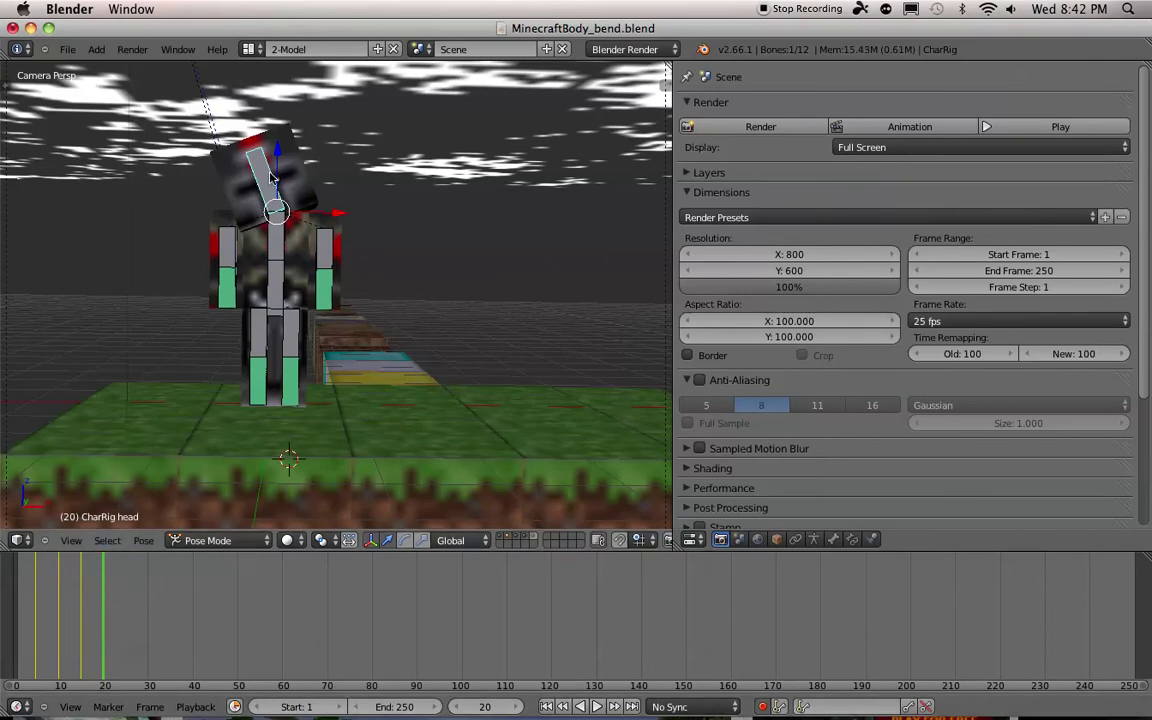
pyautogui.press('r')
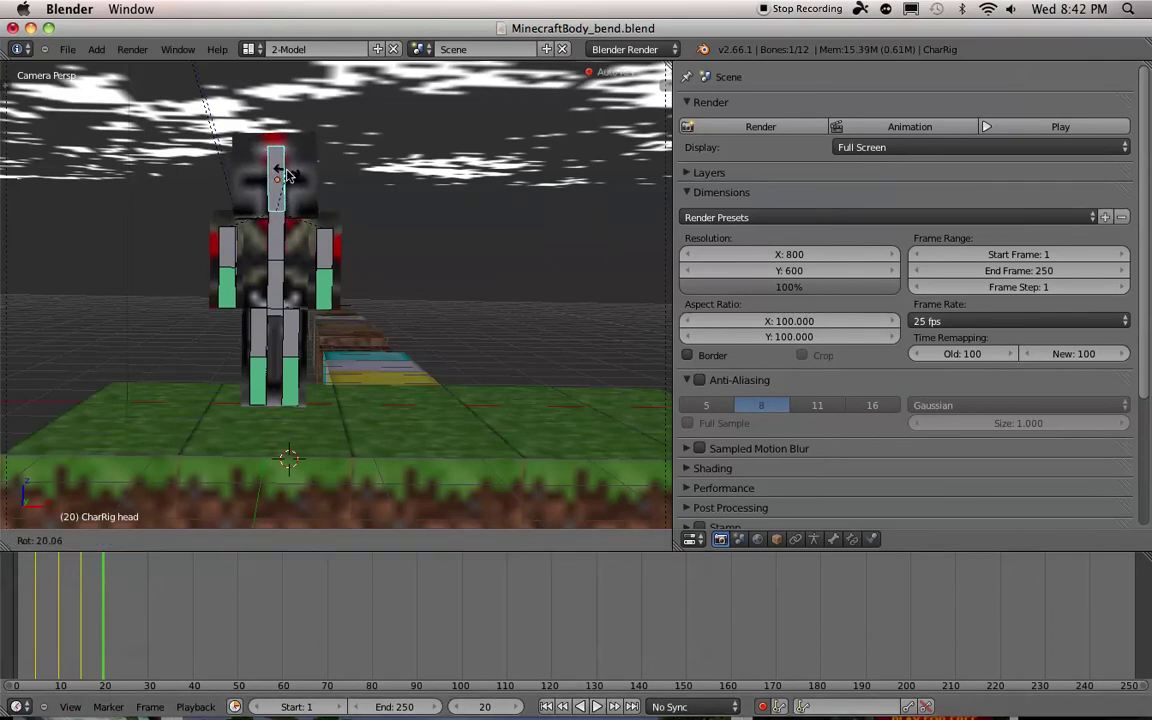
pyautogui.click(287, 175)
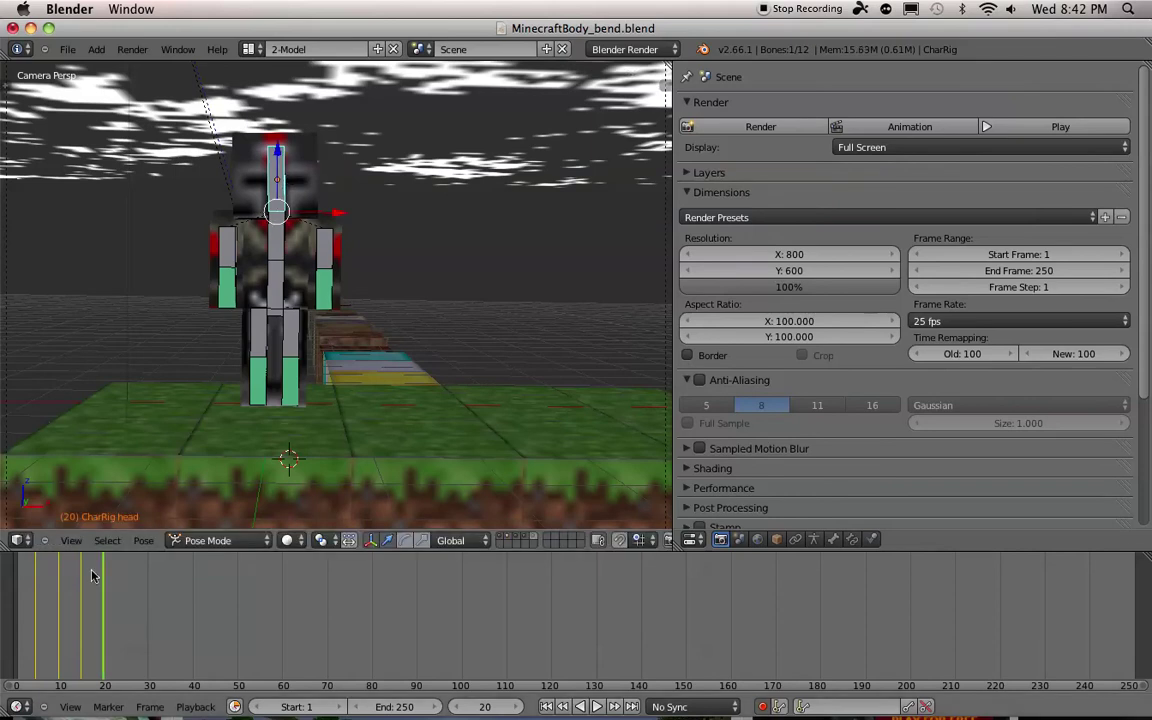
# Key the head bone tilting toward camera-right, rotating it about 17° at frame 25 and about 24° more at frame 30.
pyautogui.moveTo(108, 621); pyautogui.dragTo(127, 625)
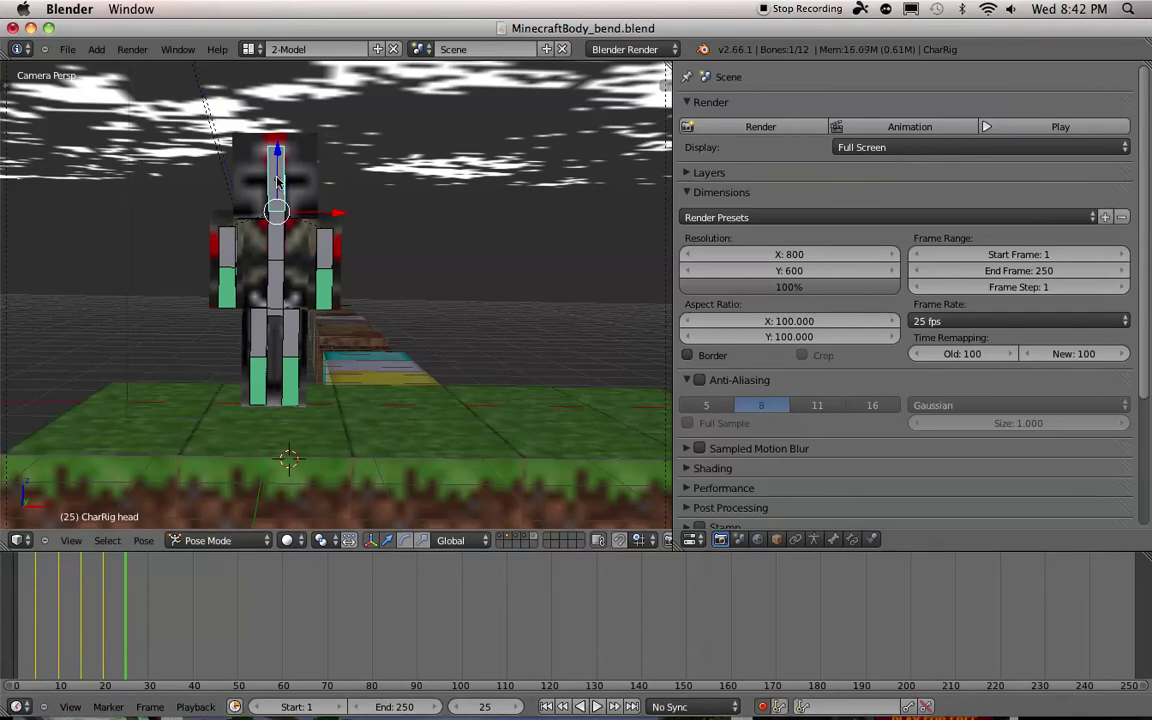
pyautogui.press('r')
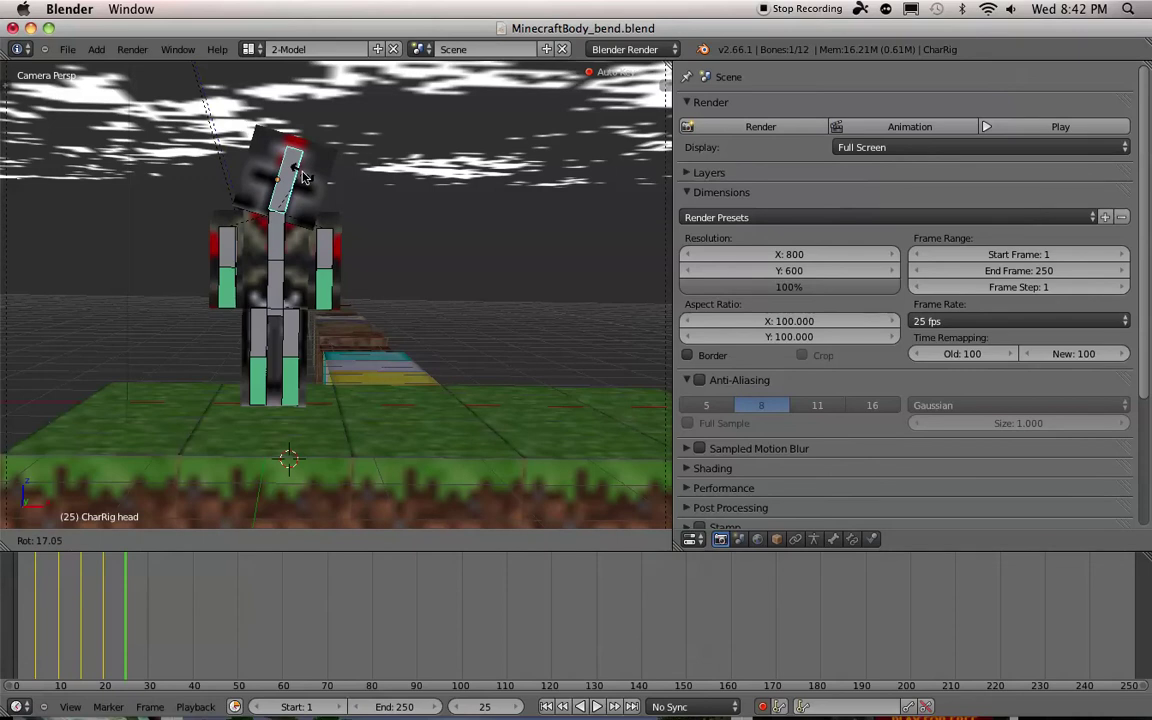
pyautogui.click(305, 177)
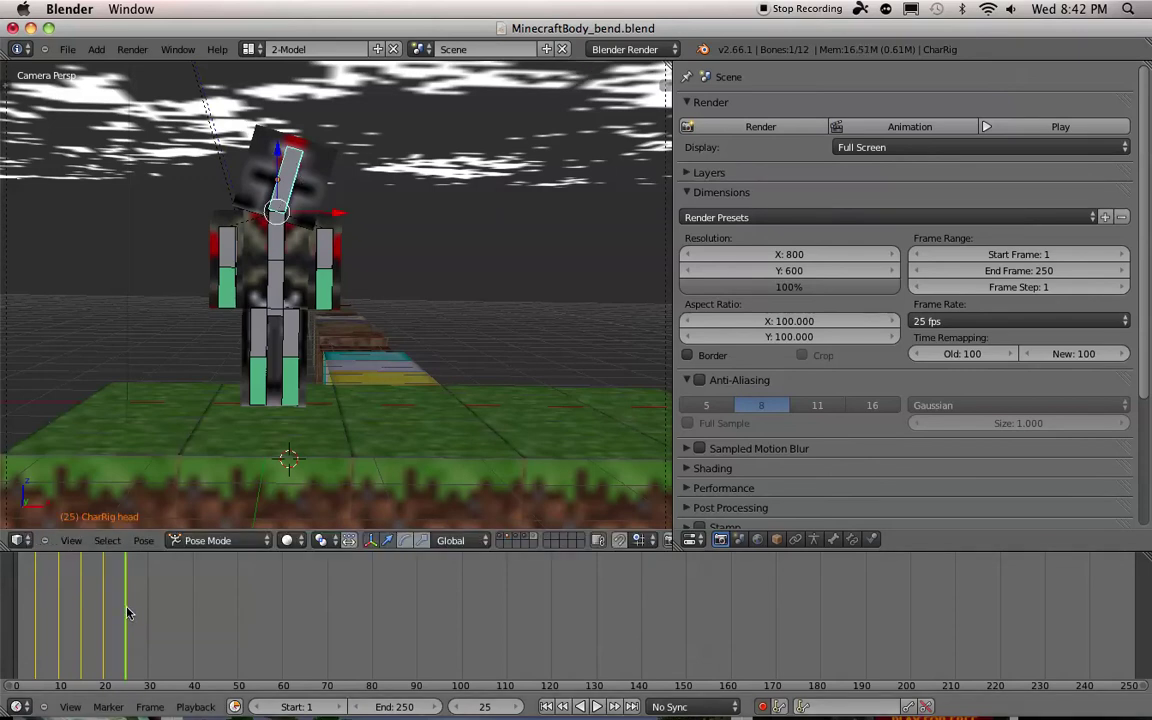
pyautogui.moveTo(128, 615); pyautogui.dragTo(147, 615)
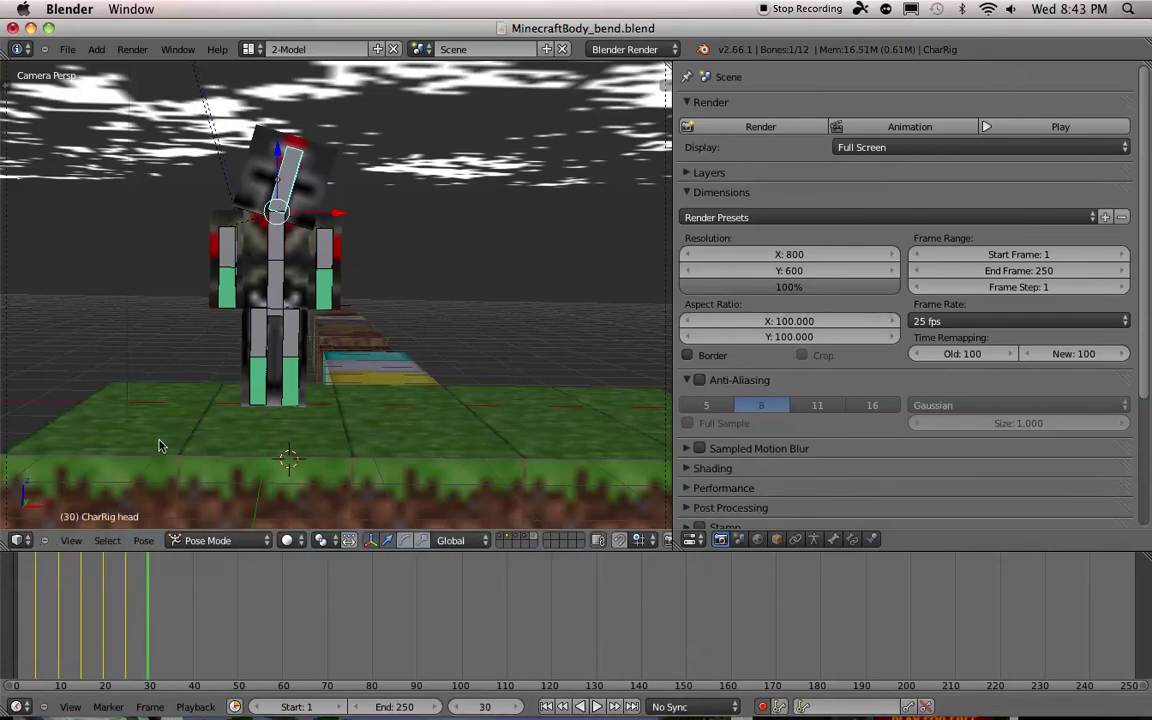
pyautogui.press('r')
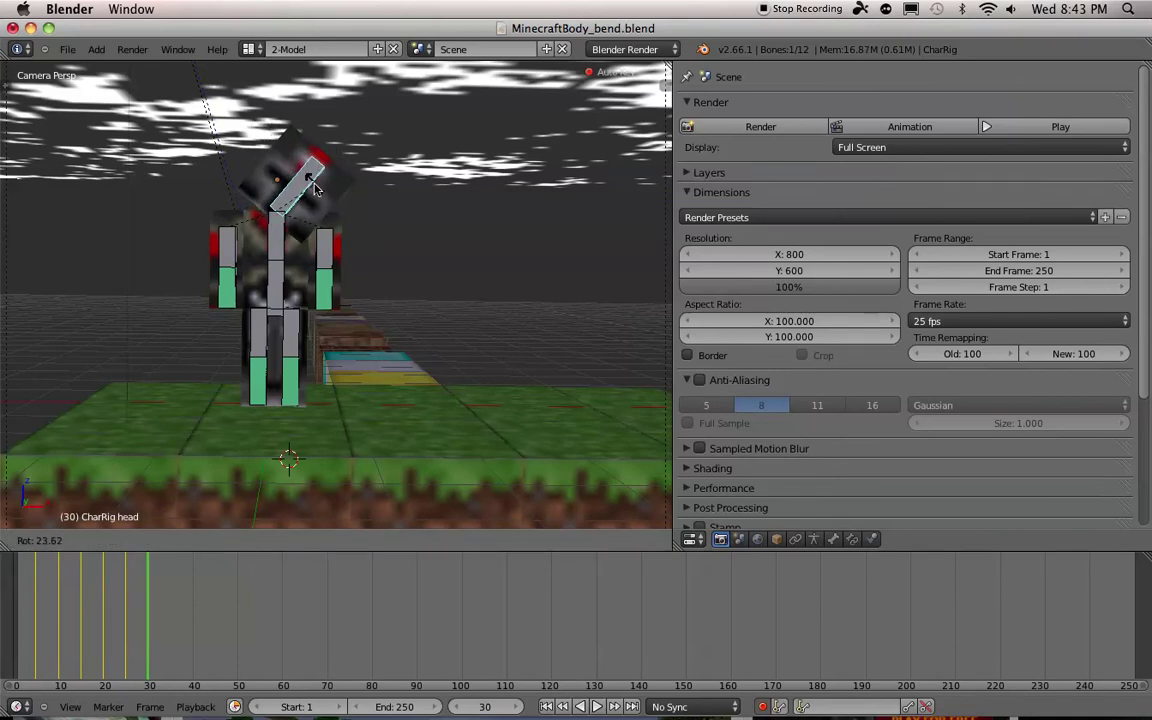
pyautogui.click(286, 178)
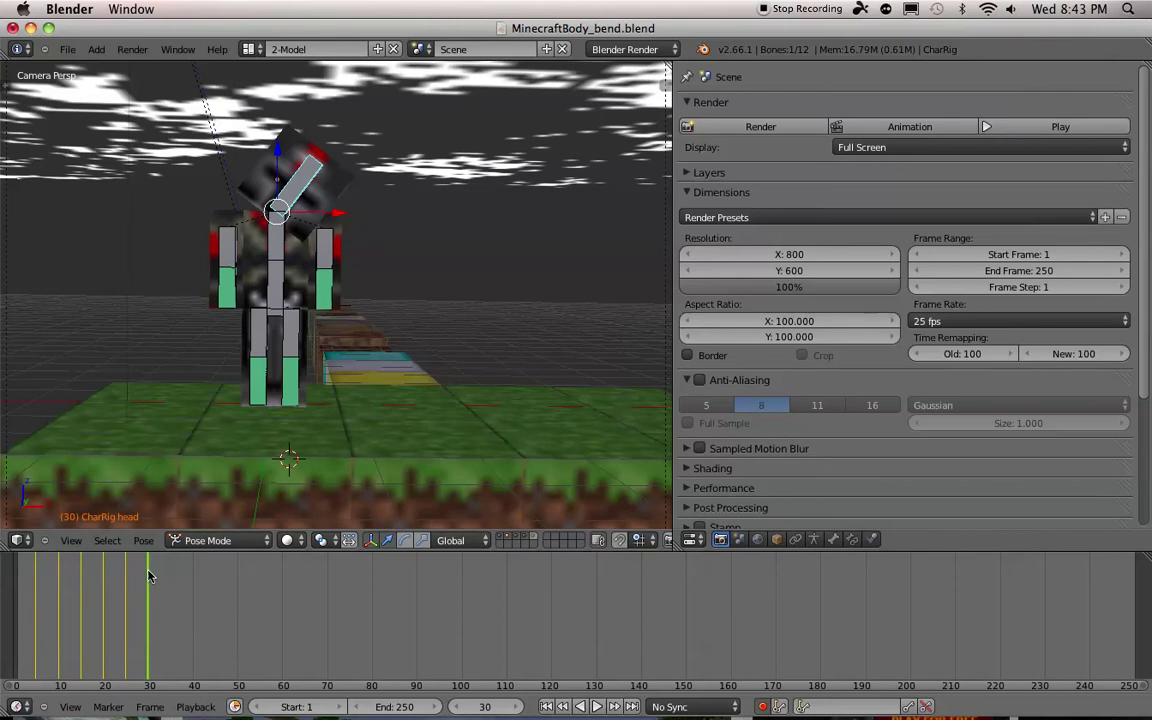
# Key the head bone returning upright again, rotating it about -10° at frame 35 and about -26° at frame 40.
pyautogui.moveTo(149, 576); pyautogui.dragTo(170, 573)
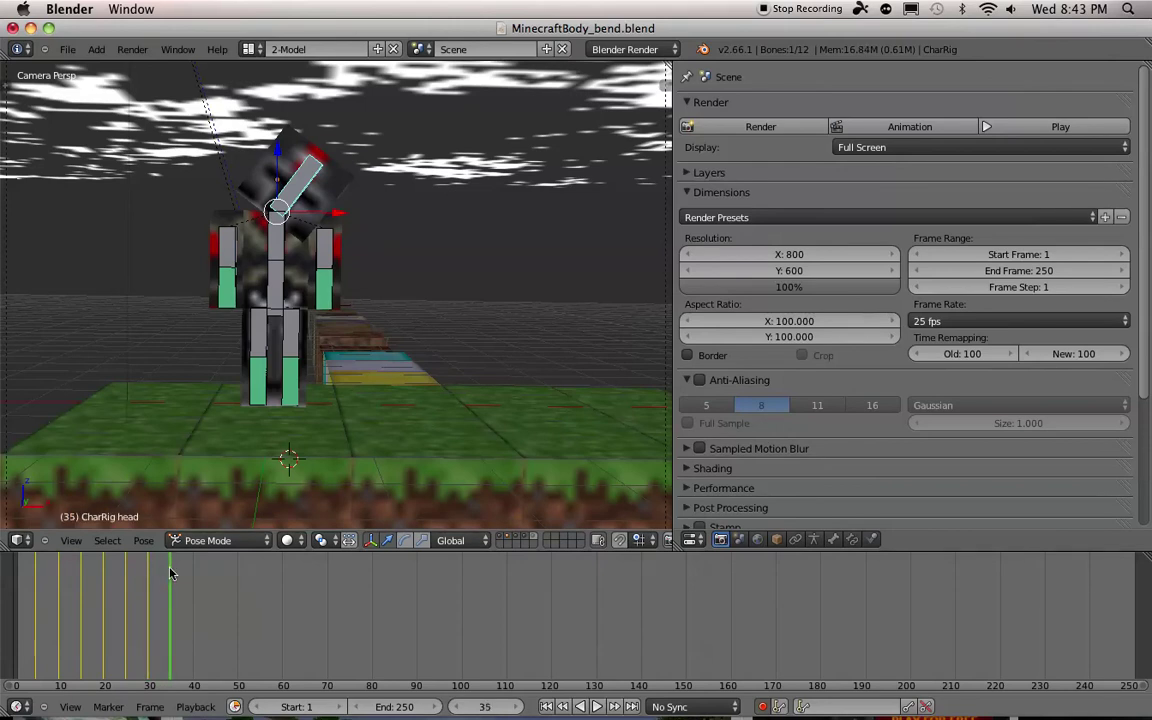
pyautogui.press('r')
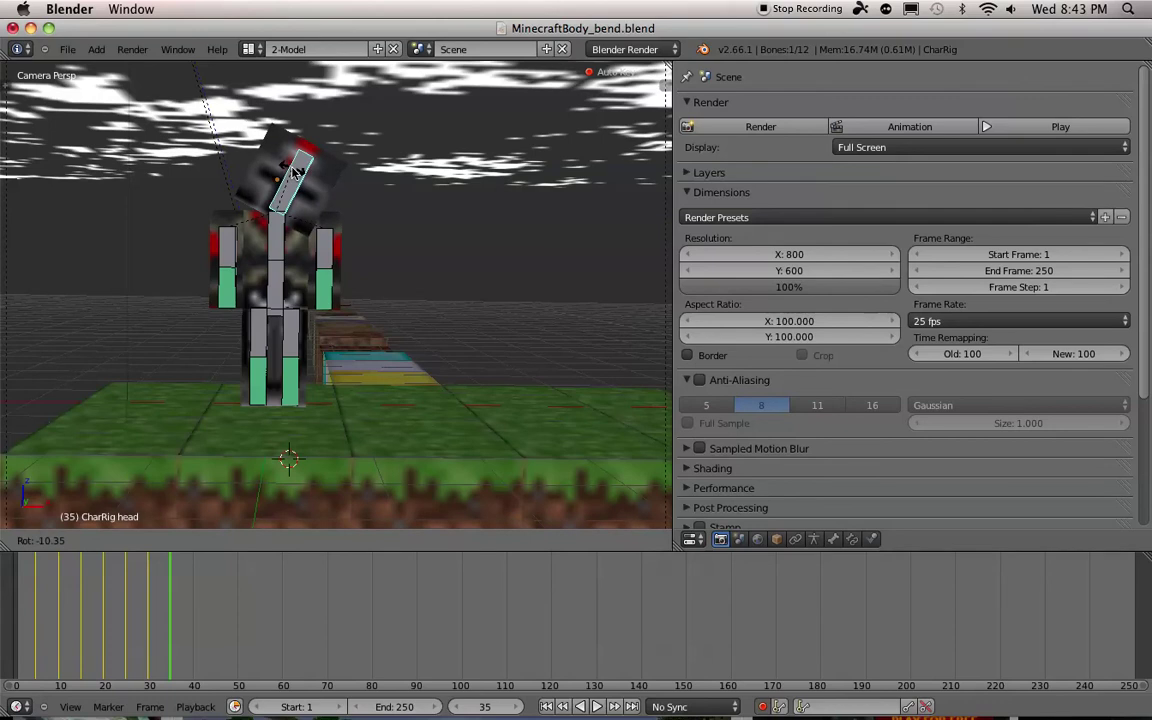
pyautogui.click(295, 172)
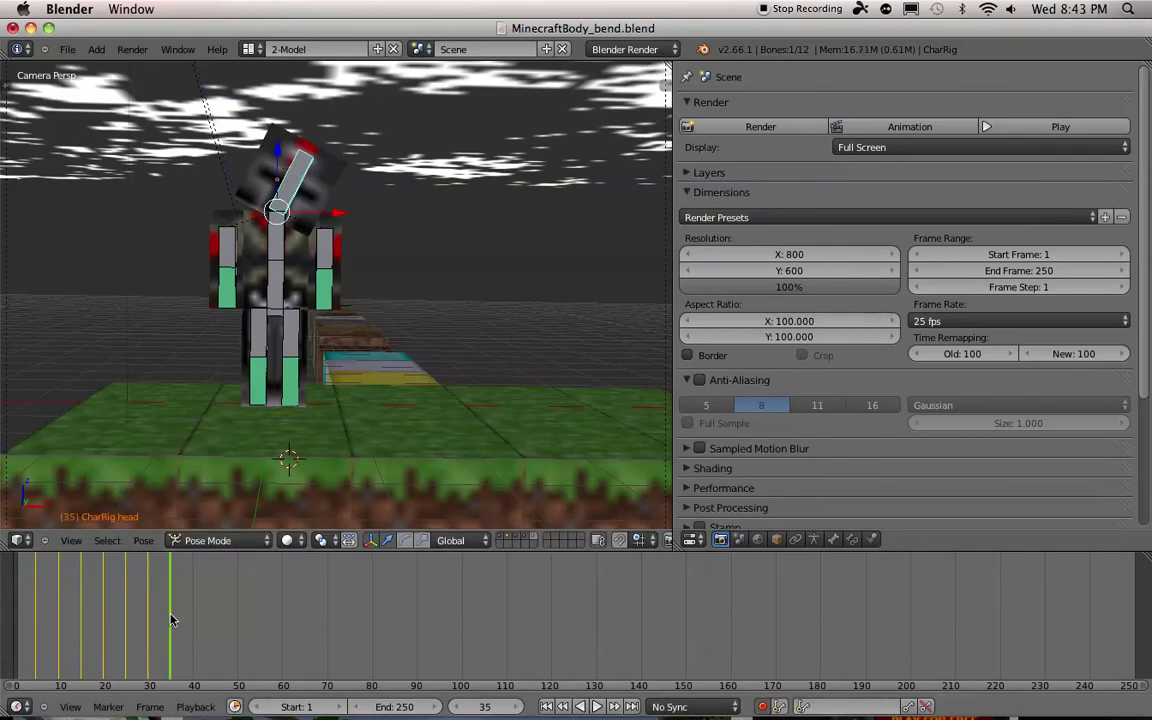
pyautogui.moveTo(171, 620); pyautogui.dragTo(194, 620)
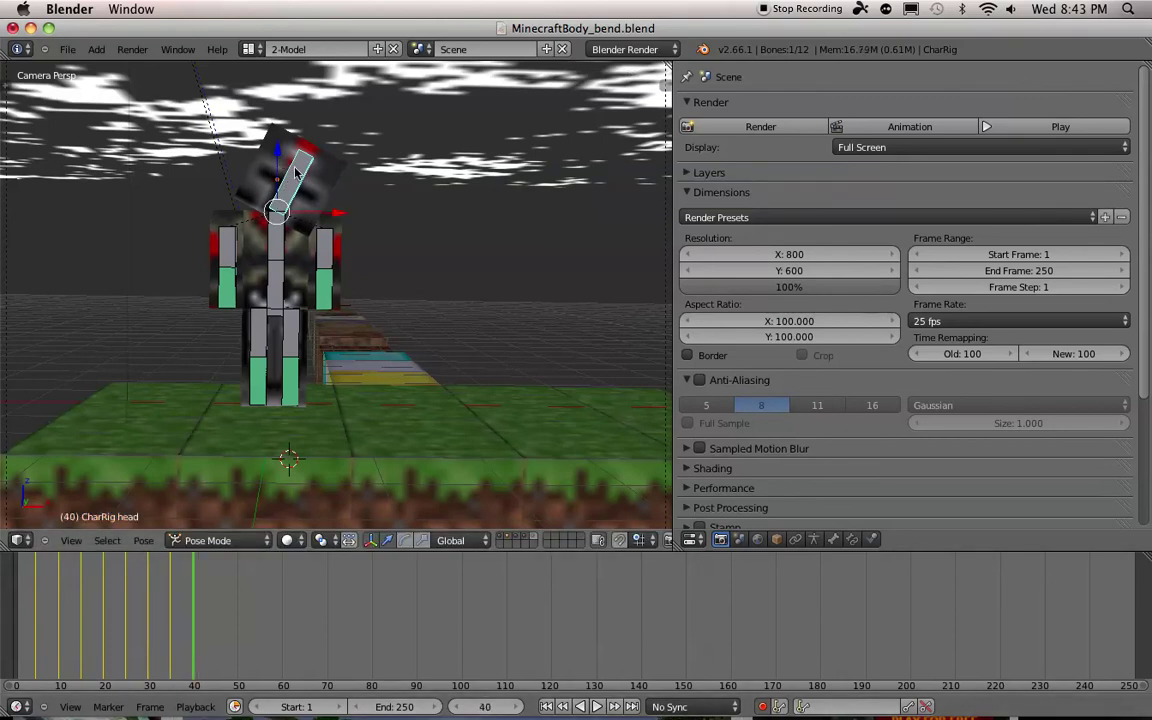
pyautogui.press('r')
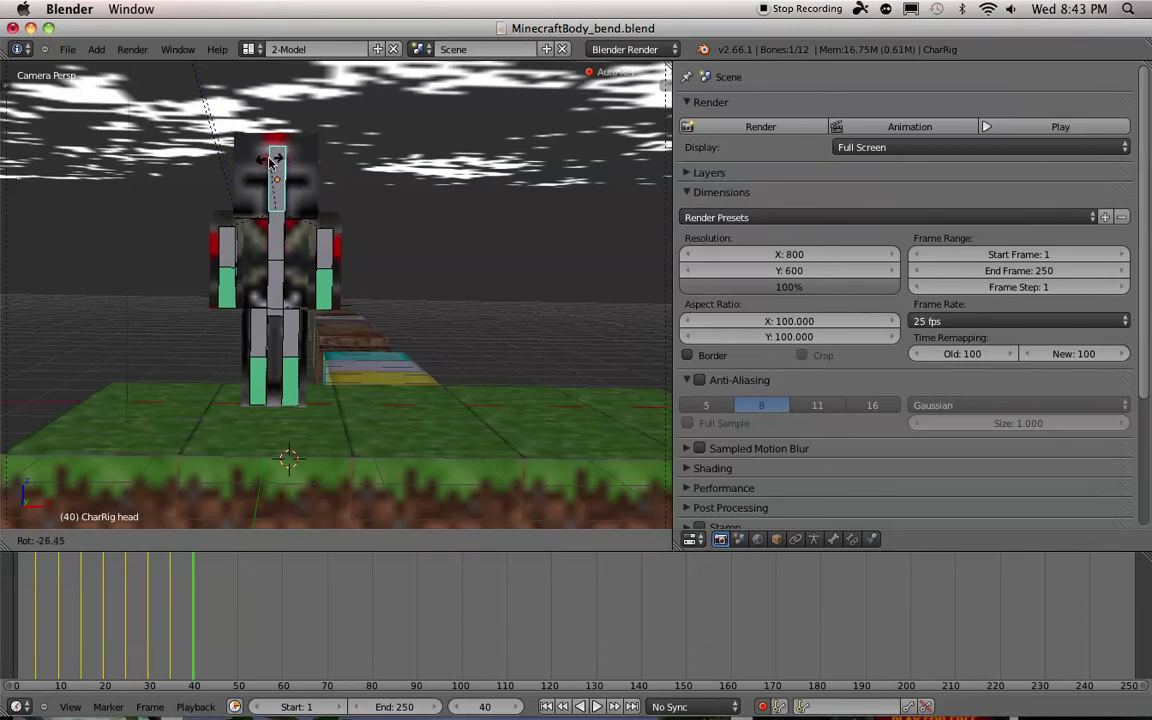
pyautogui.click(269, 163)
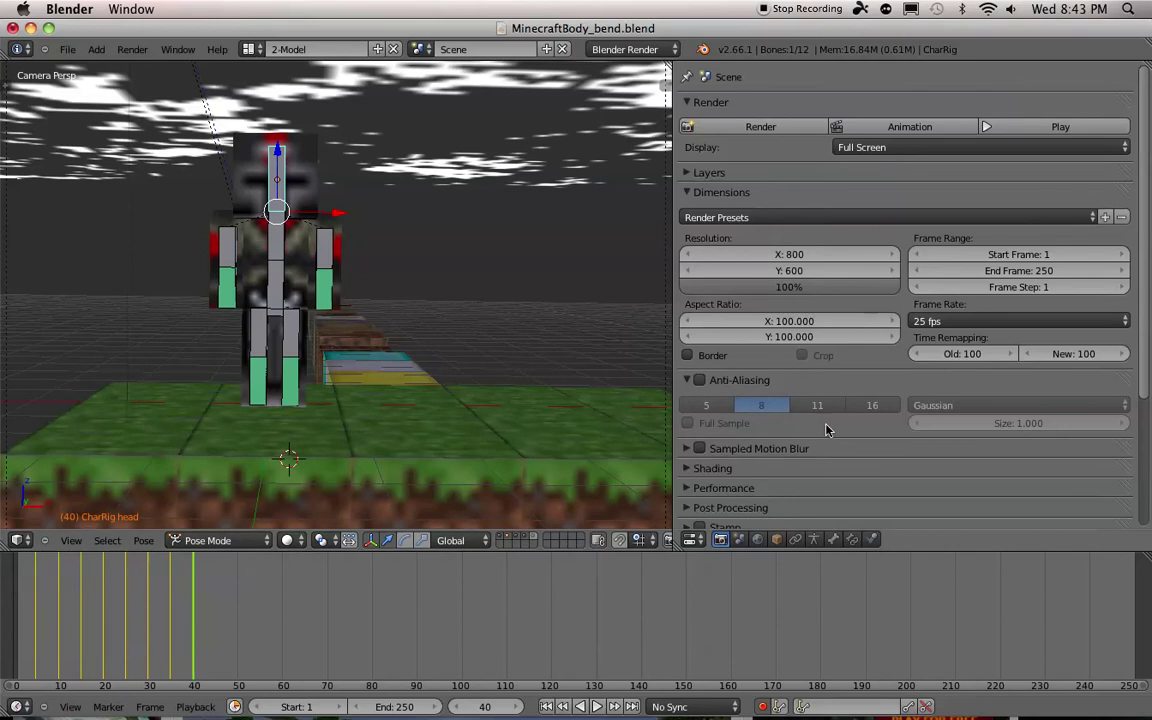
# Turn off automatic keyframing and play back the head animation.
pyautogui.click(762, 707)
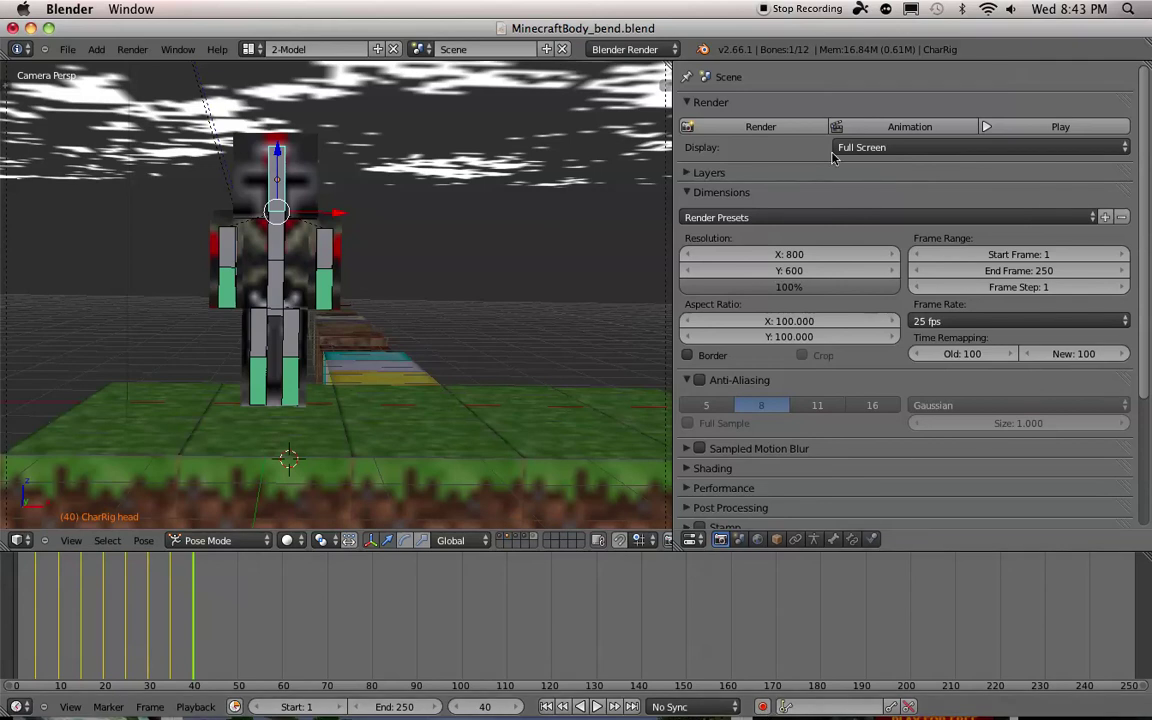
pyautogui.click(597, 707)
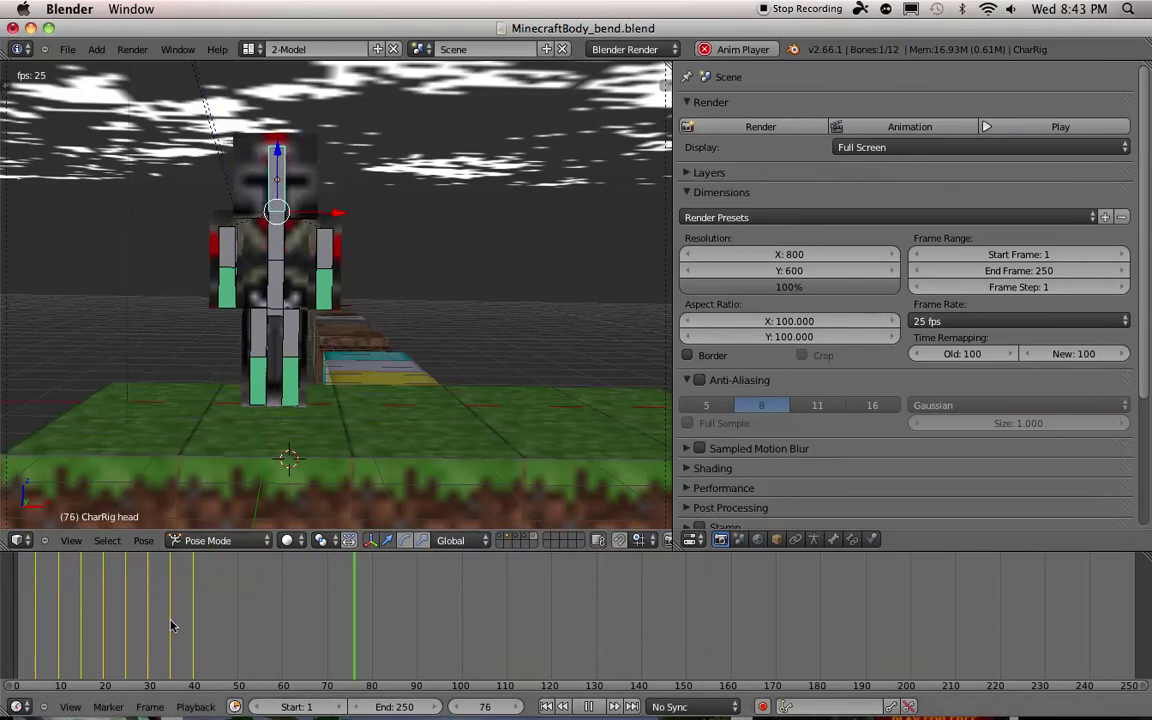
pyautogui.click(383, 710)
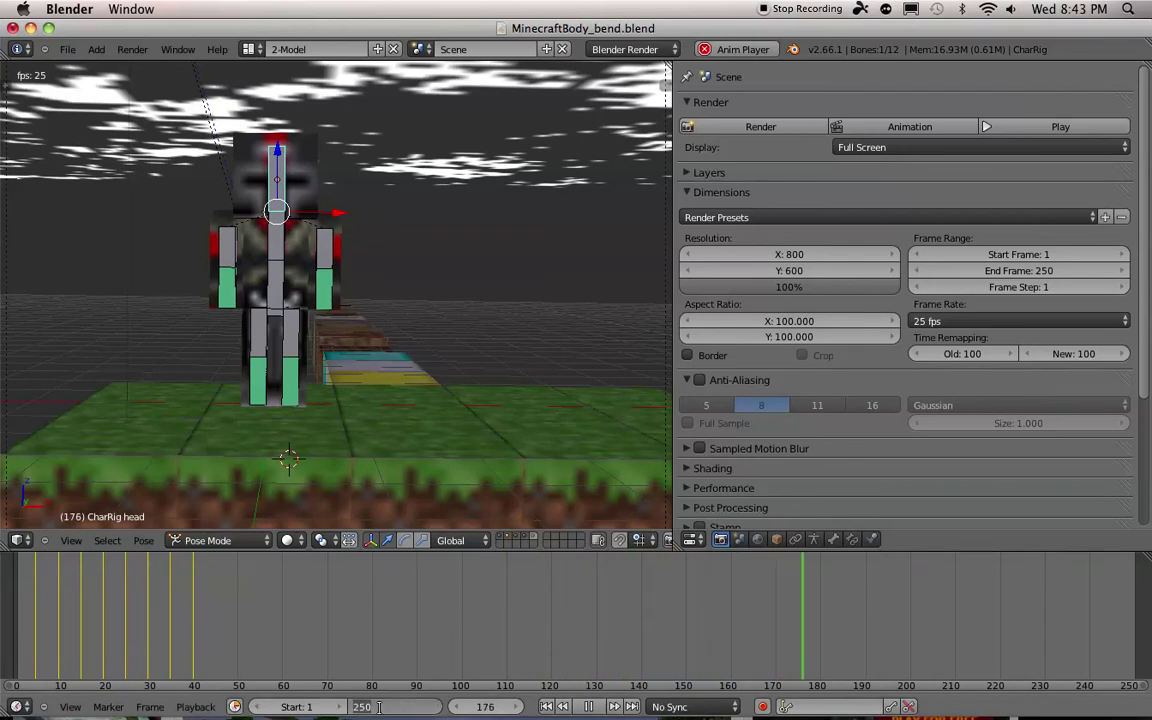
pyautogui.press('BackSpace')
pyautogui.press('BackSpace')
pyautogui.press('BackSpace')
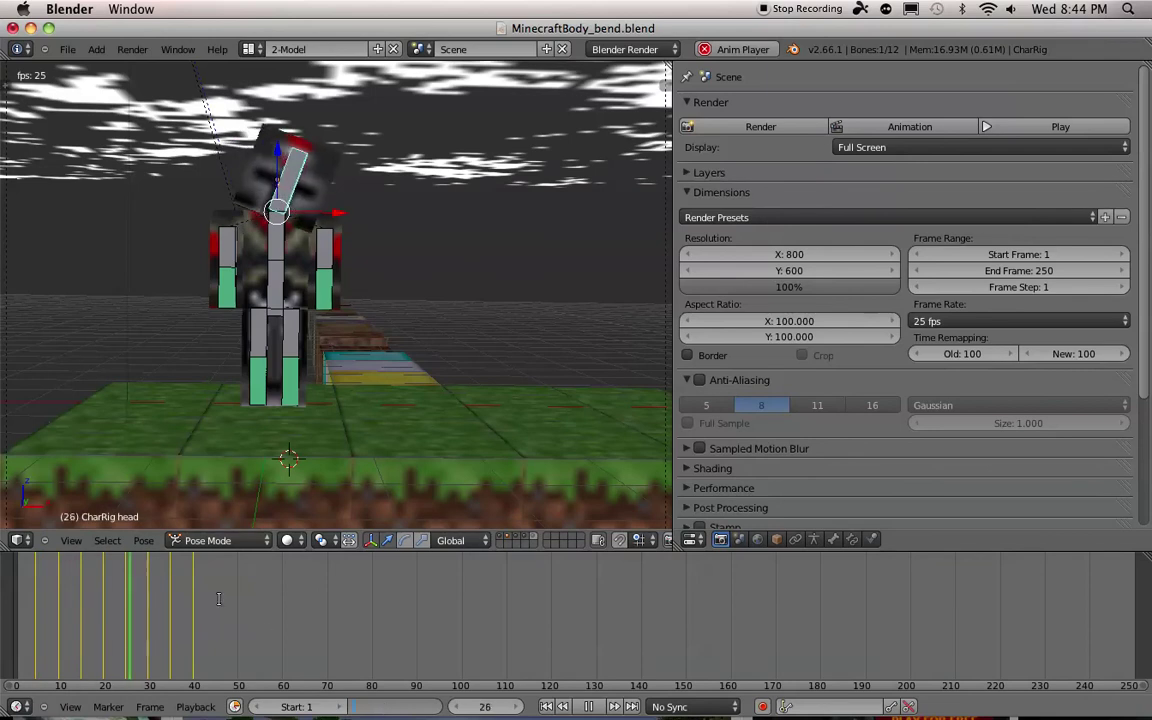
pyautogui.press('Escape')
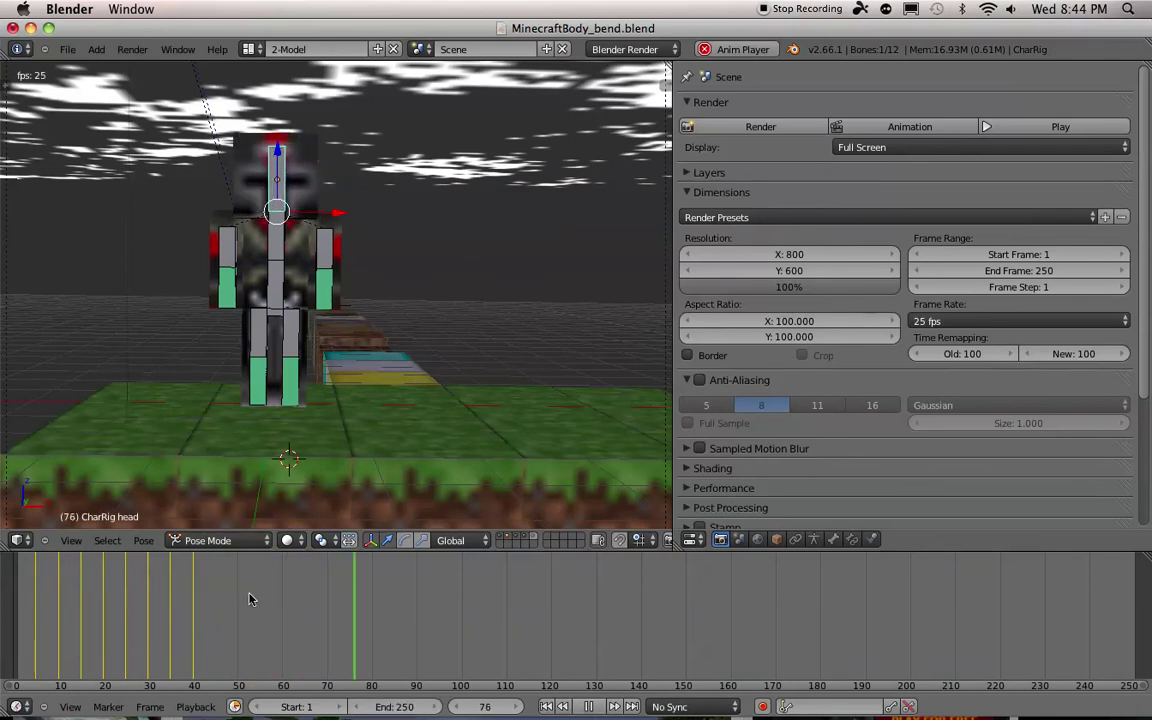
# Stop the playback, lower the timeline's end frame to 225 and reopen that value for editing.
pyautogui.hotkey('alt', 'a')
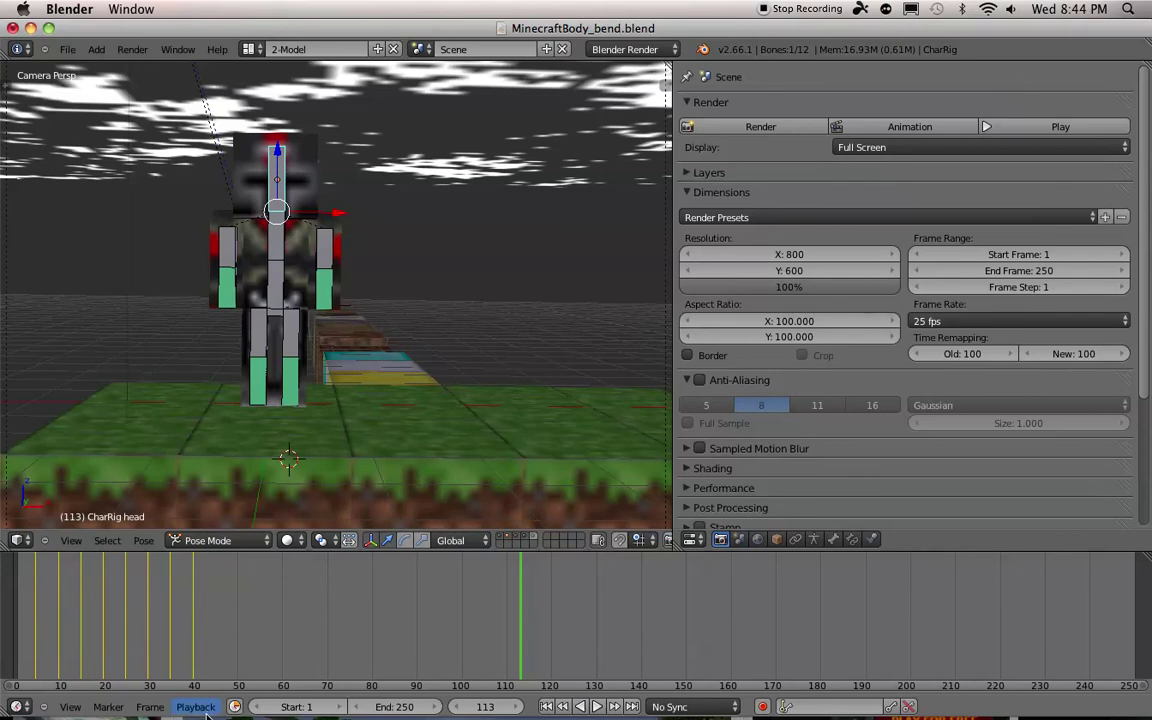
pyautogui.click(426, 707)
pyautogui.moveTo(426, 707)
pyautogui.mouseDown()
pyautogui.moveTo(362, 707)
pyautogui.moveTo(409, 707)
pyautogui.mouseUp()
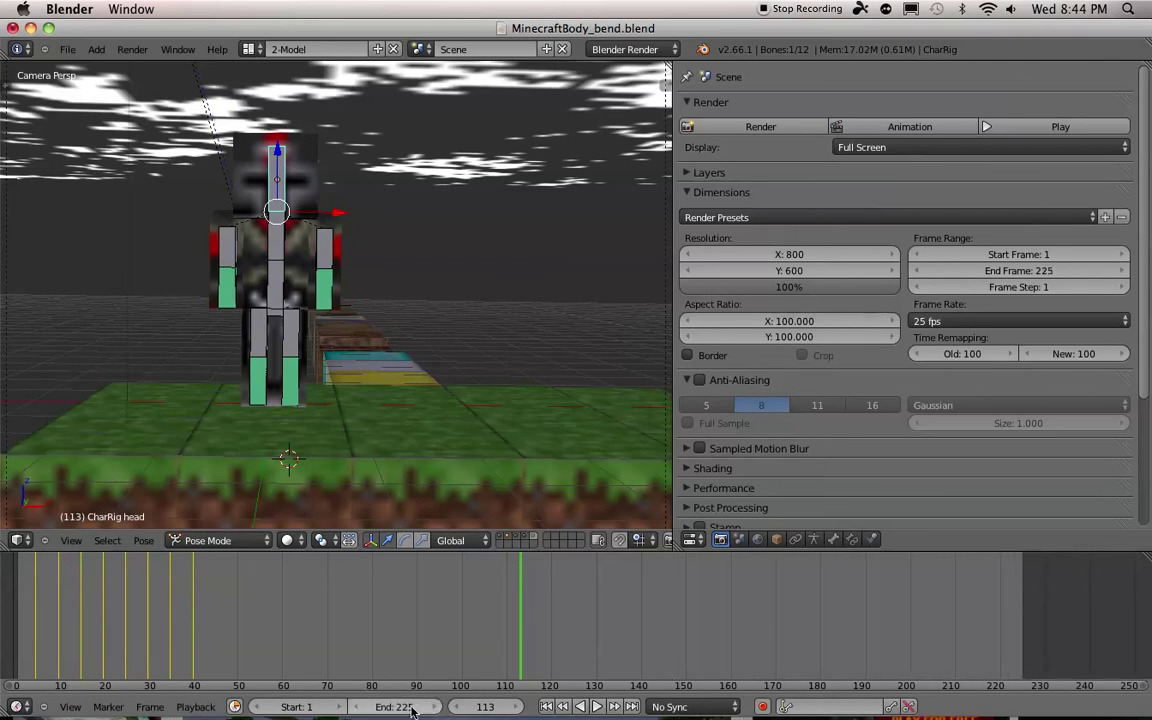
pyautogui.click(409, 707)
pyautogui.press('BackSpace')
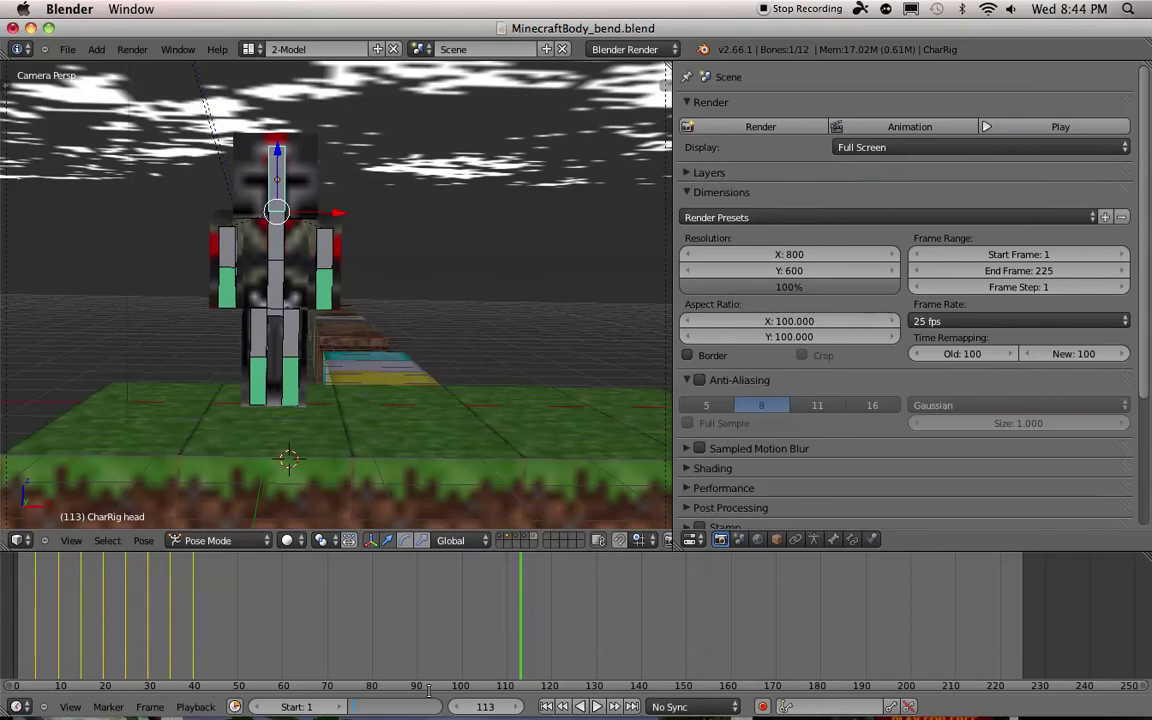